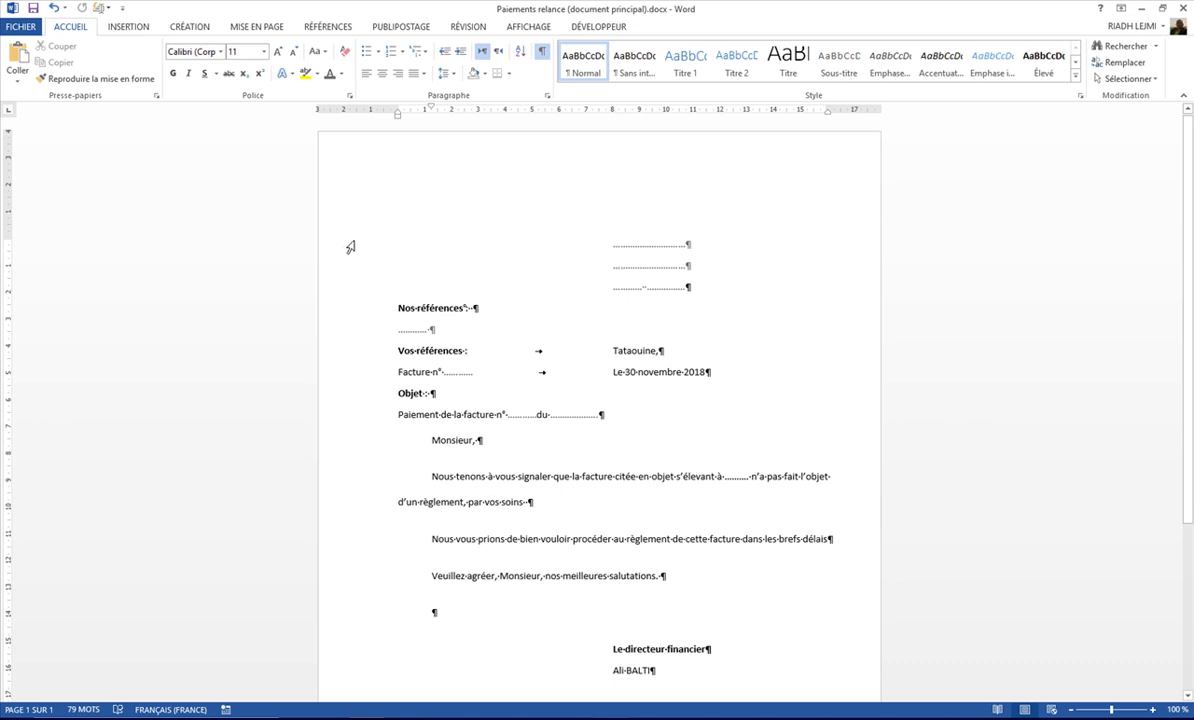
Step: Review the reminder letter's recipient block, references, place of issue, and subject line and amount placeholders
left_click_drag(345, 246, 343, 290)
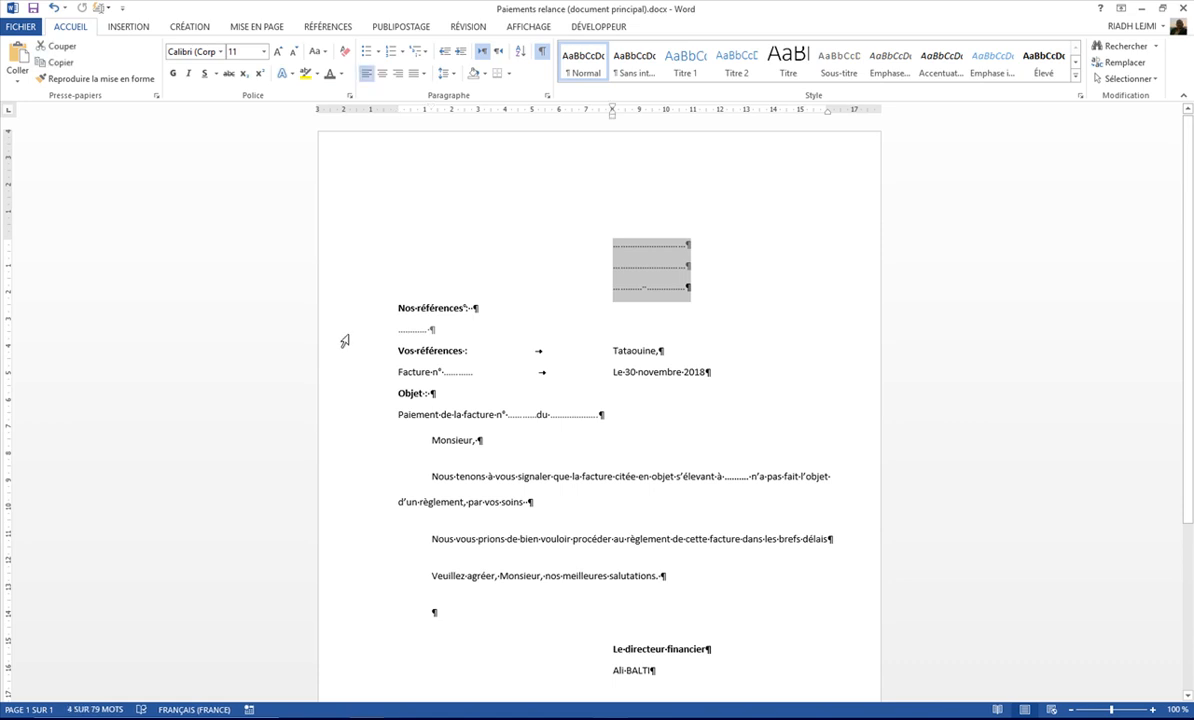
left_click(341, 330)
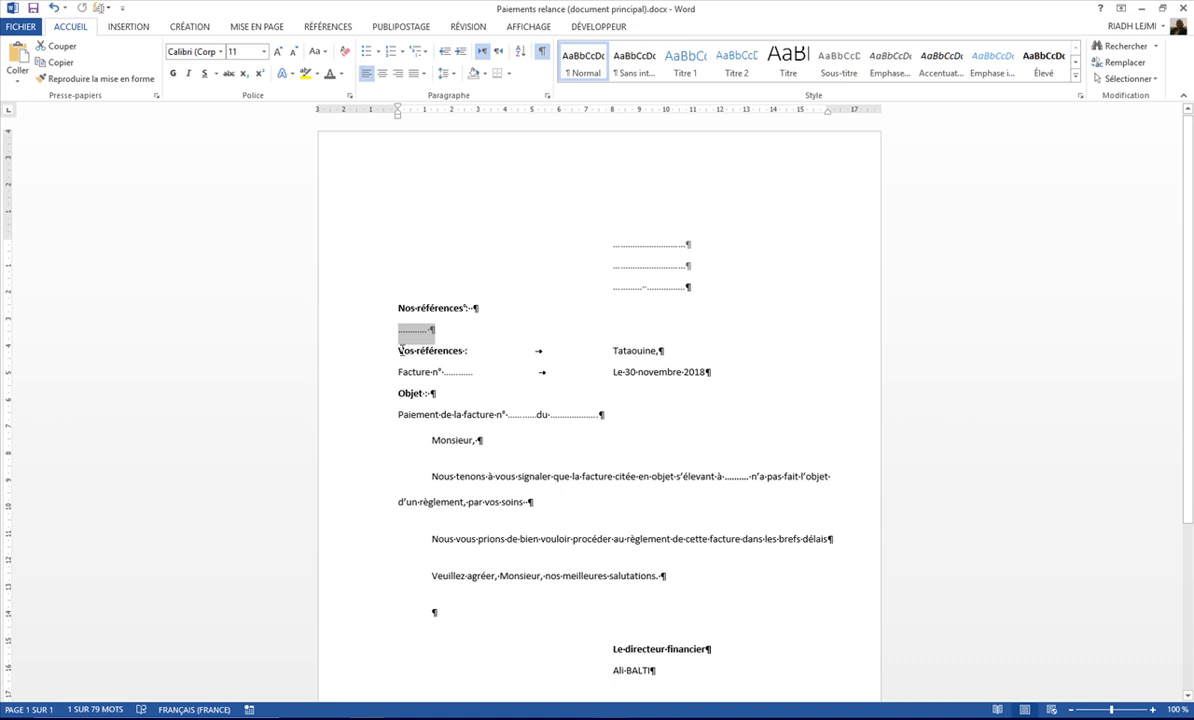
left_click_drag(398, 372, 465, 373)
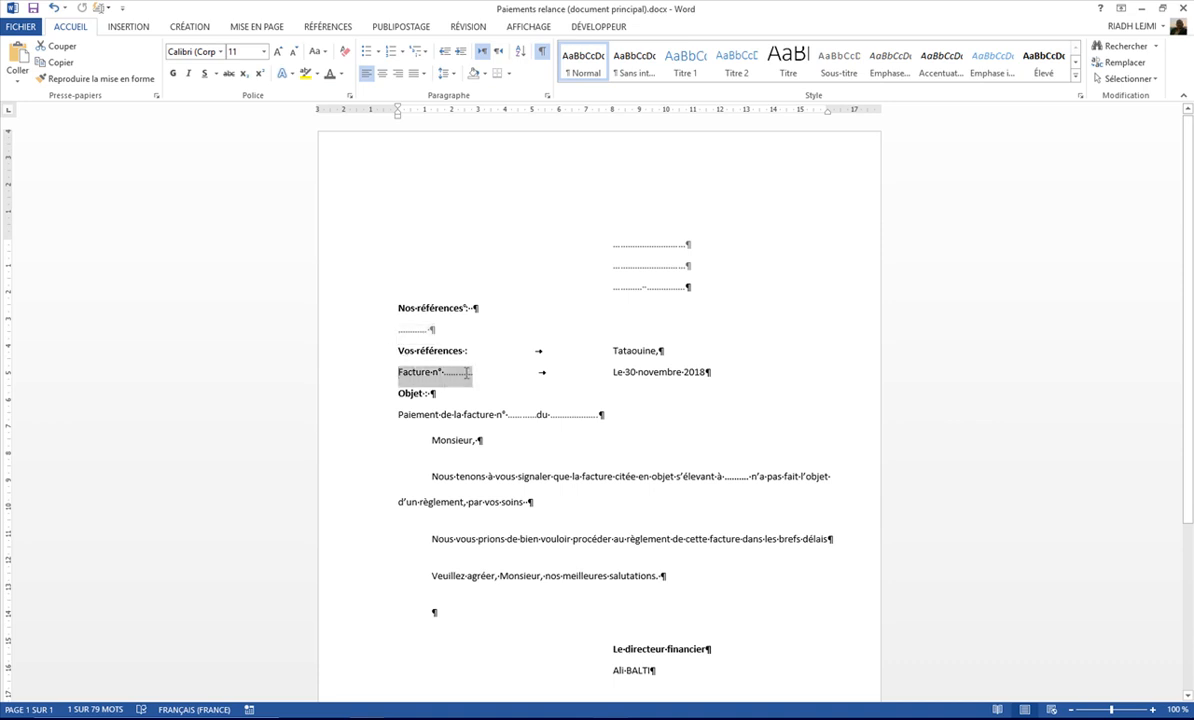
double_click(618, 350)
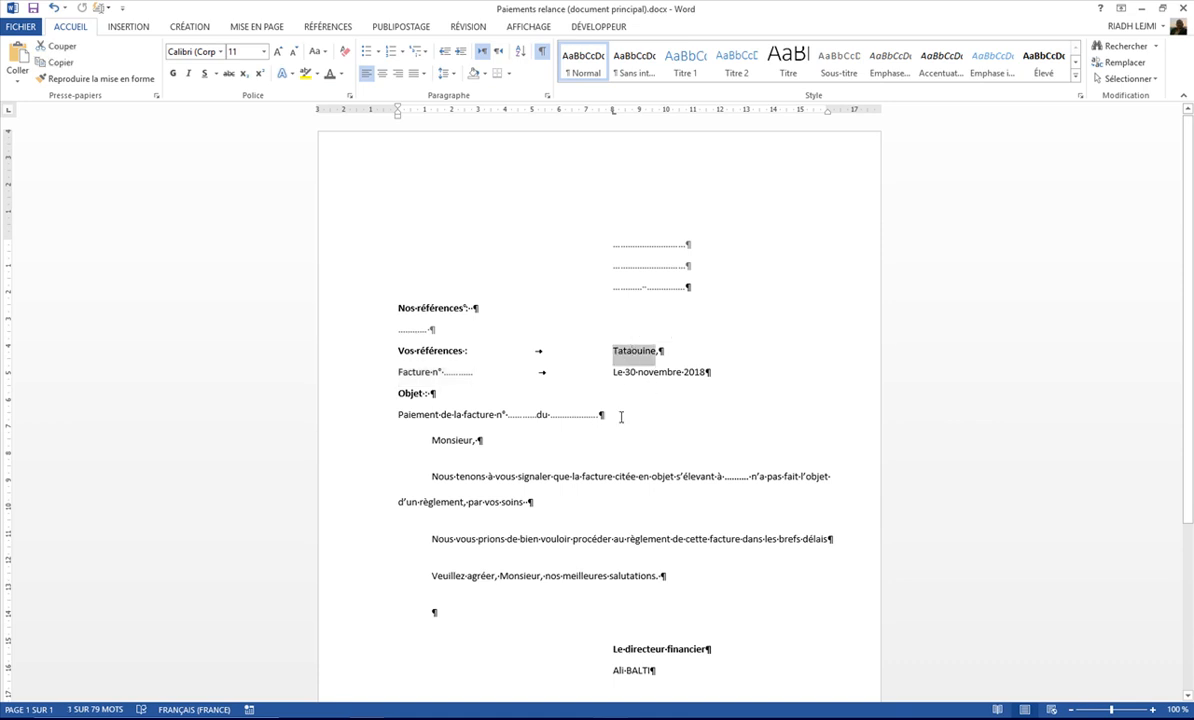
double_click(517, 416)
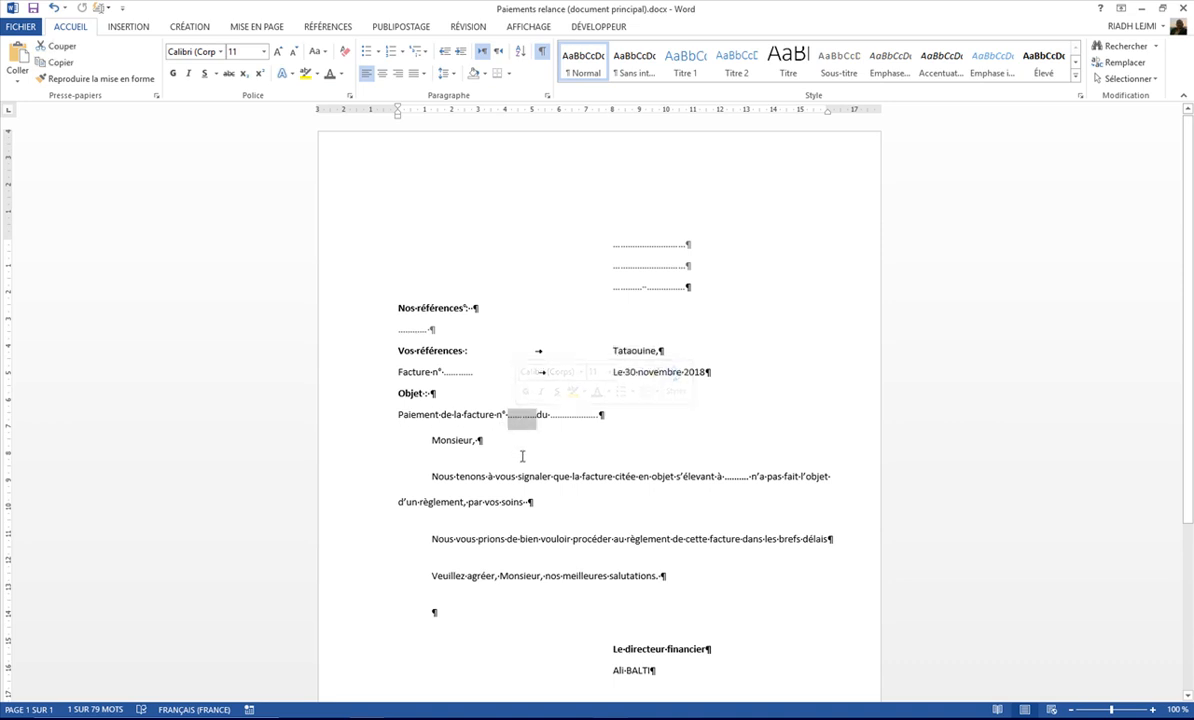
double_click(567, 416)
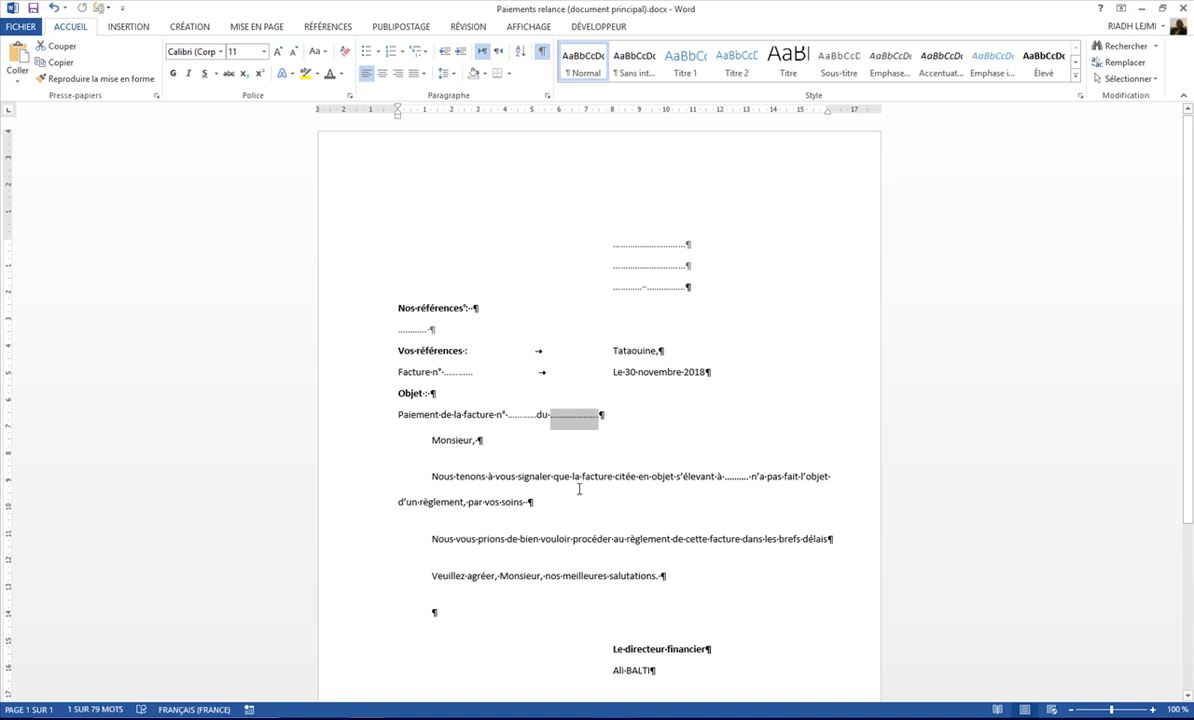
double_click(736, 477)
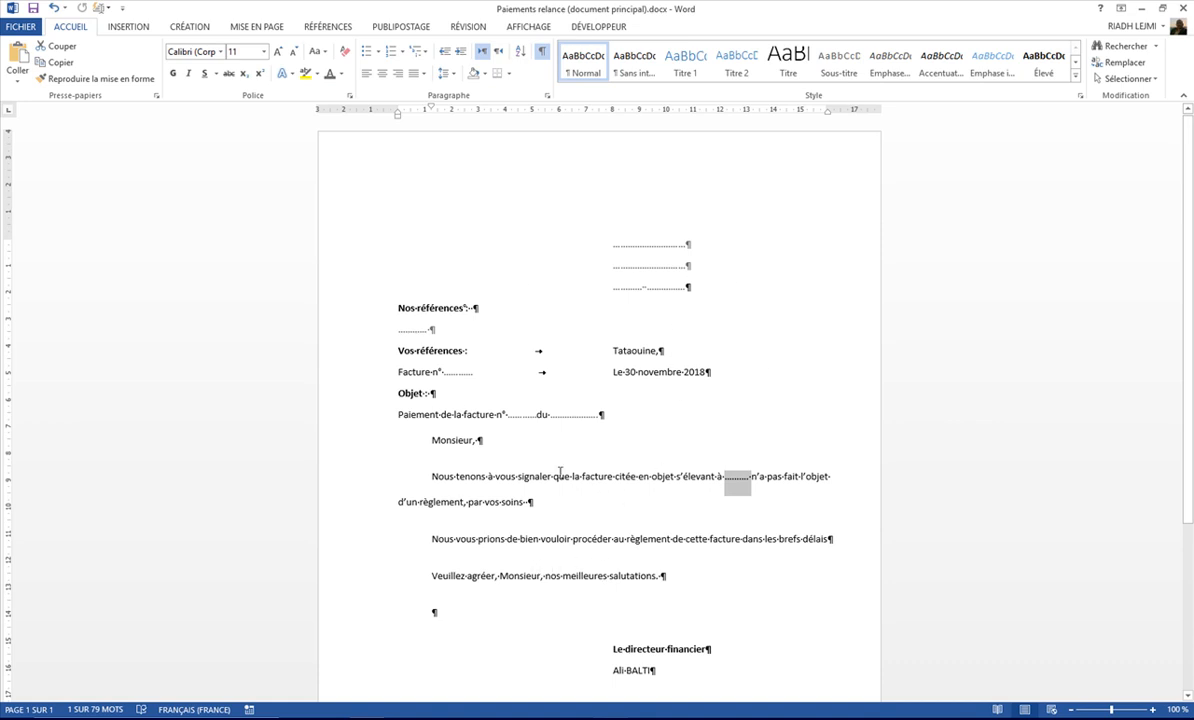
Step: Examine each dotted placeholder that varies by recipient, from the address lines to the invoice number, invoice date and amount
left_click_drag(357, 245, 356, 293)
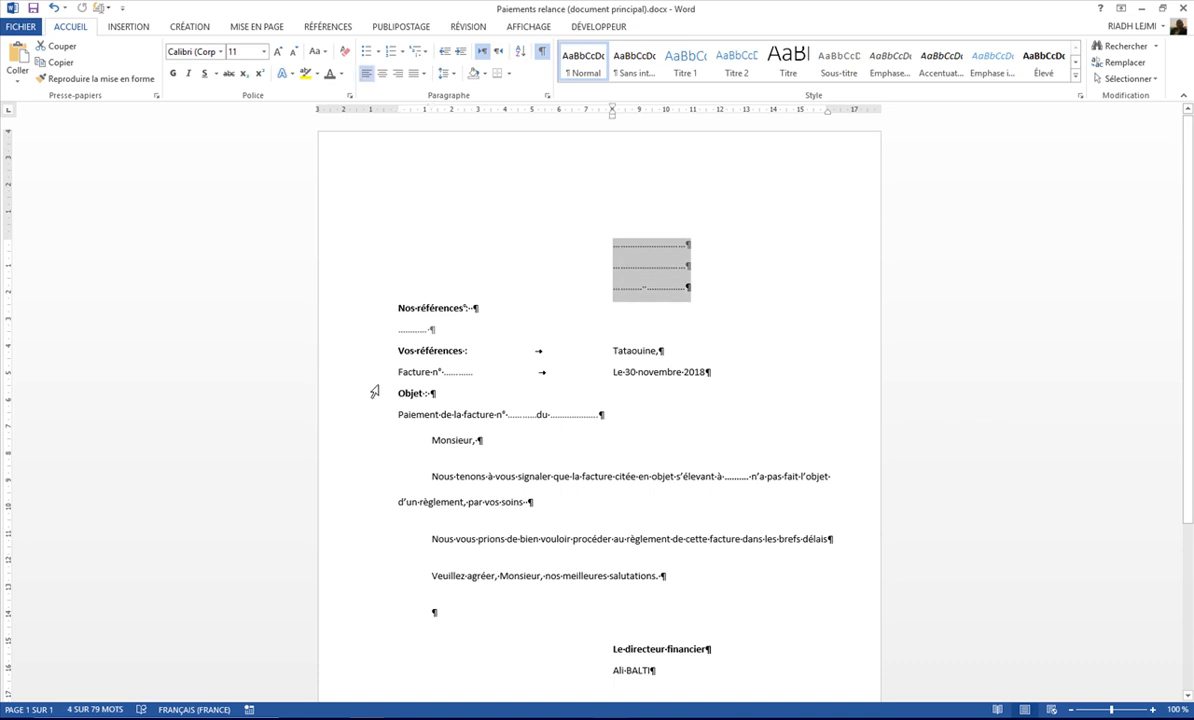
left_click(347, 247)
left_click(347, 285)
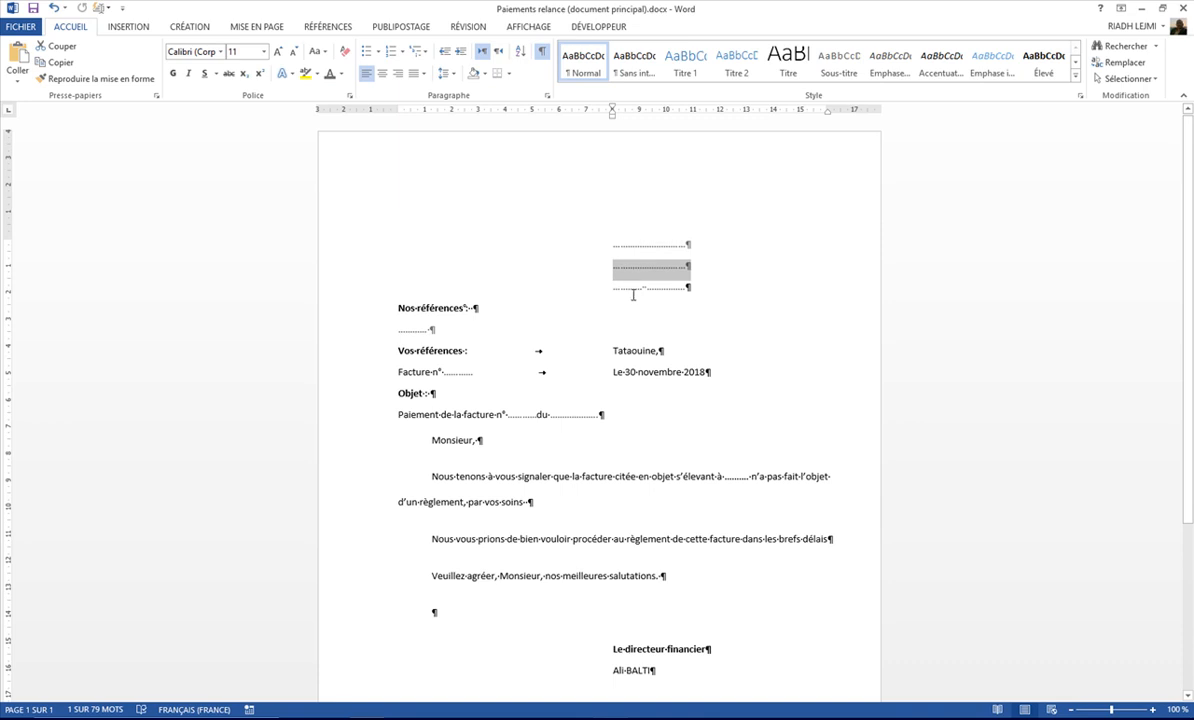
double_click(625, 288)
double_click(666, 291)
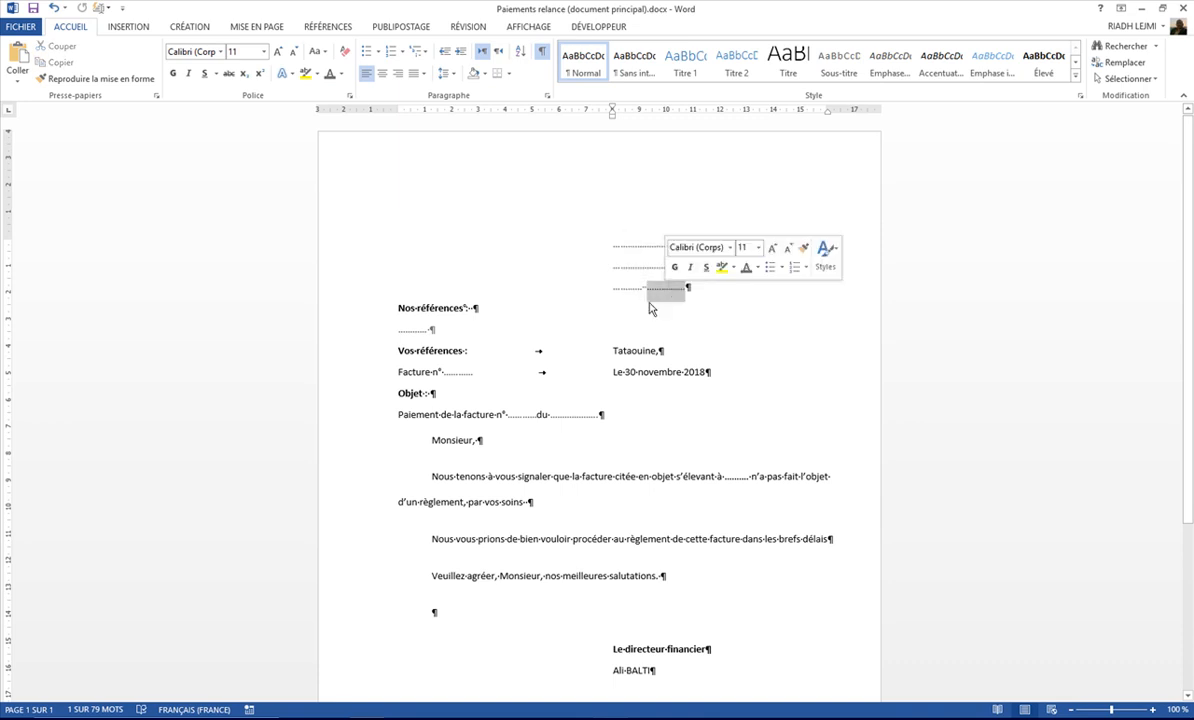
double_click(461, 373)
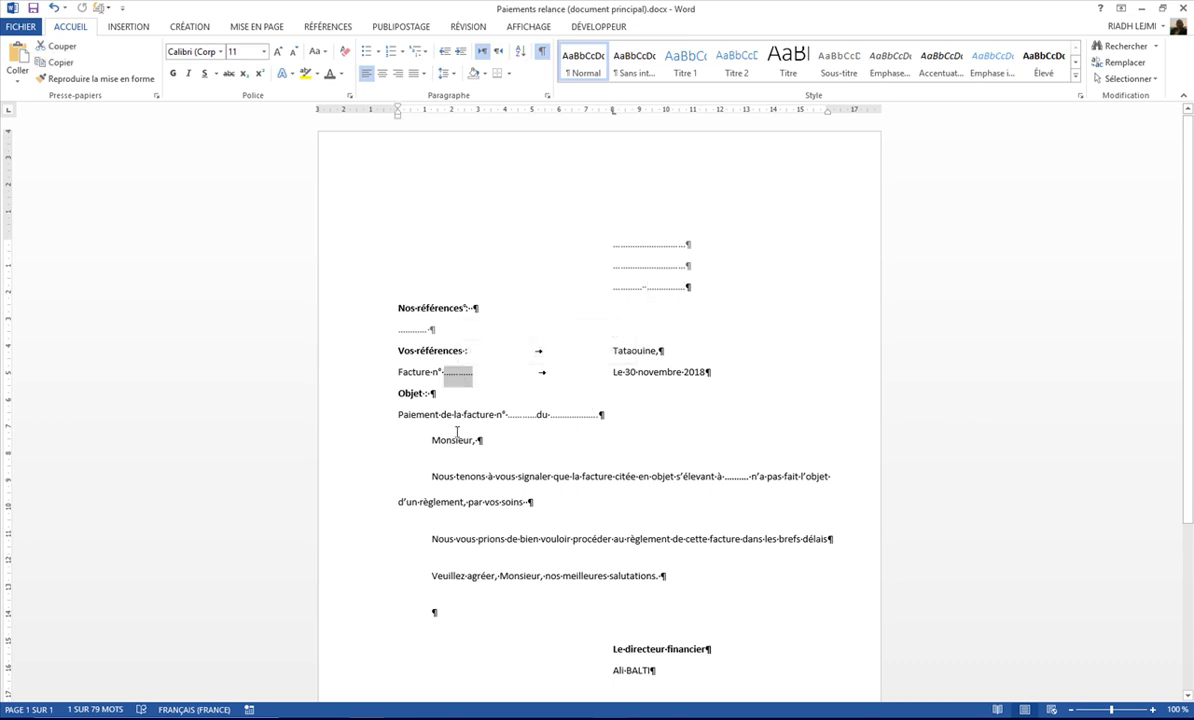
double_click(523, 421)
left_click(515, 415)
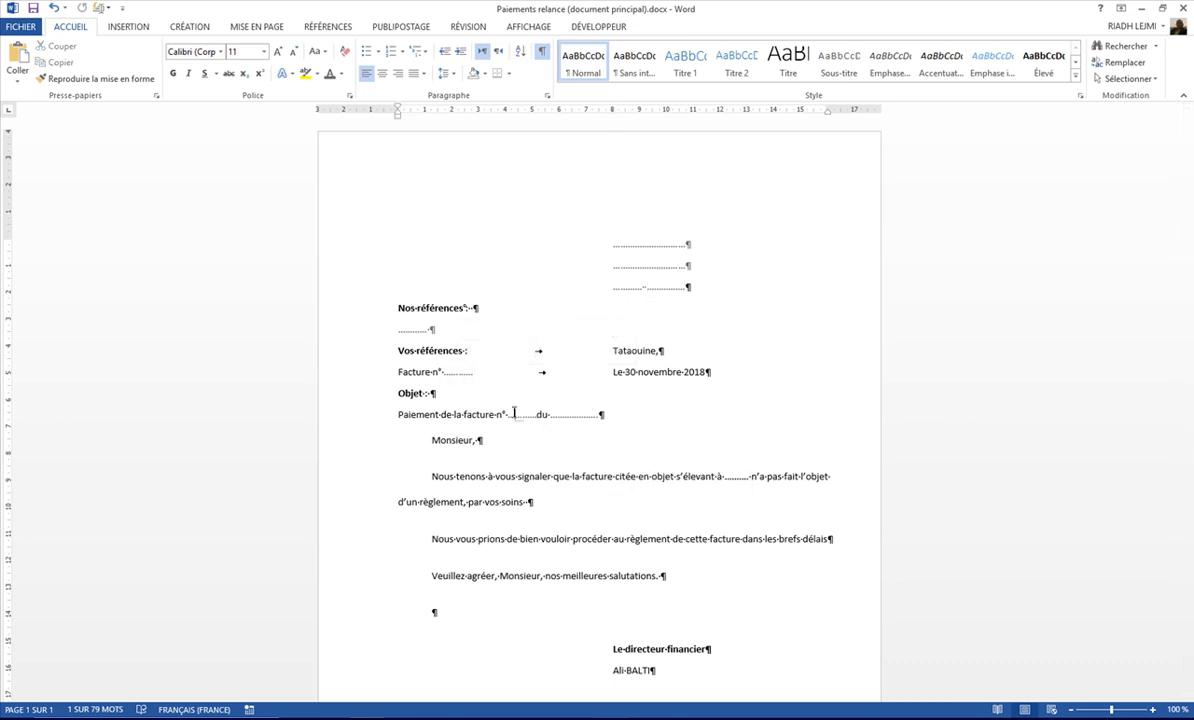
double_click(589, 415)
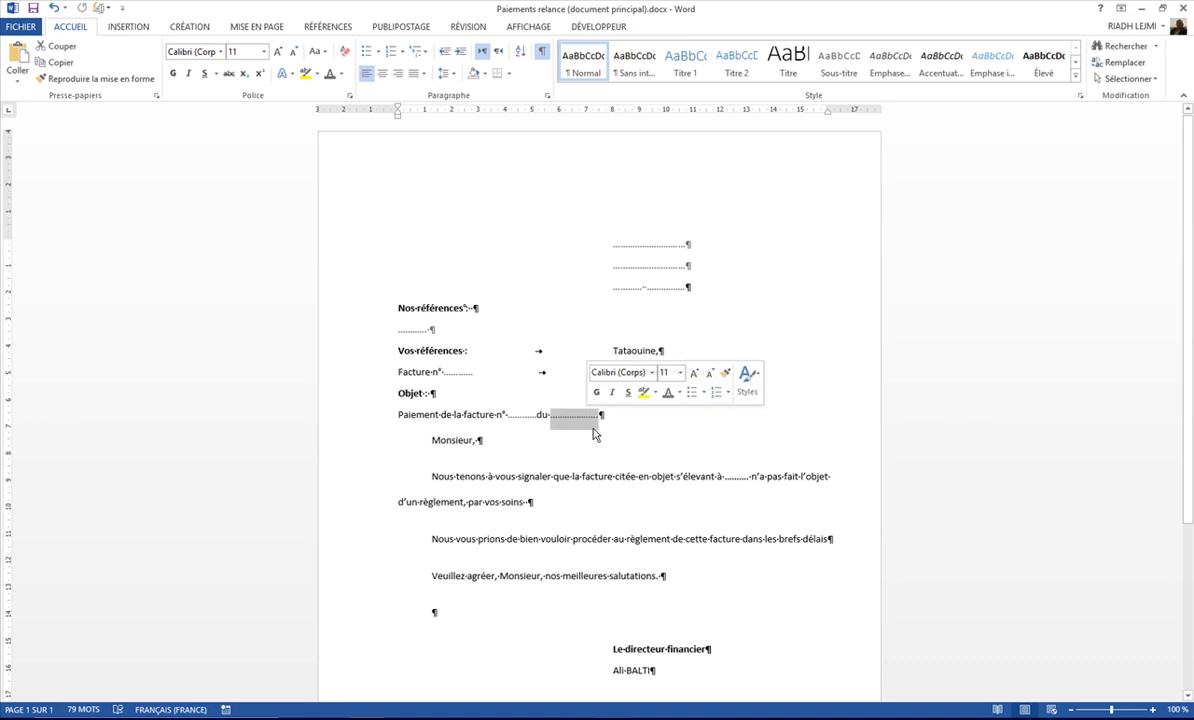
double_click(737, 477)
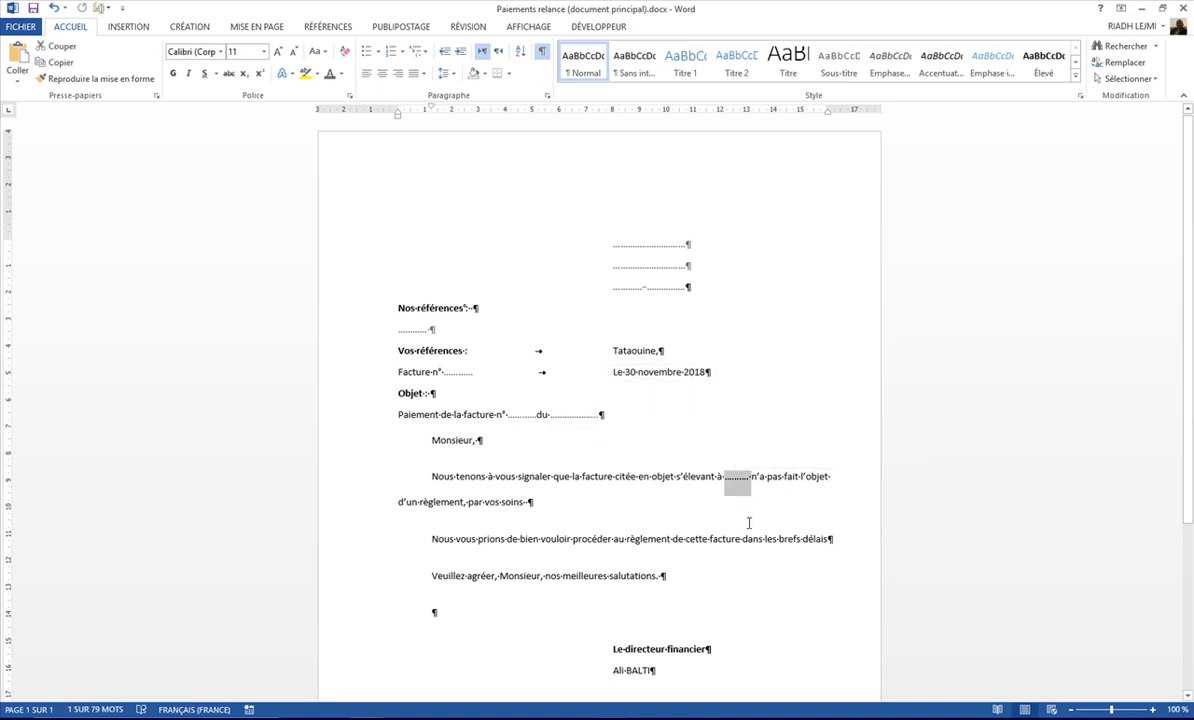
Step: Reduce the letter window, switch to the Excel workbook Classeur1 and inspect its column headings from SOCIETE to Paiement
left_click(1162, 8)
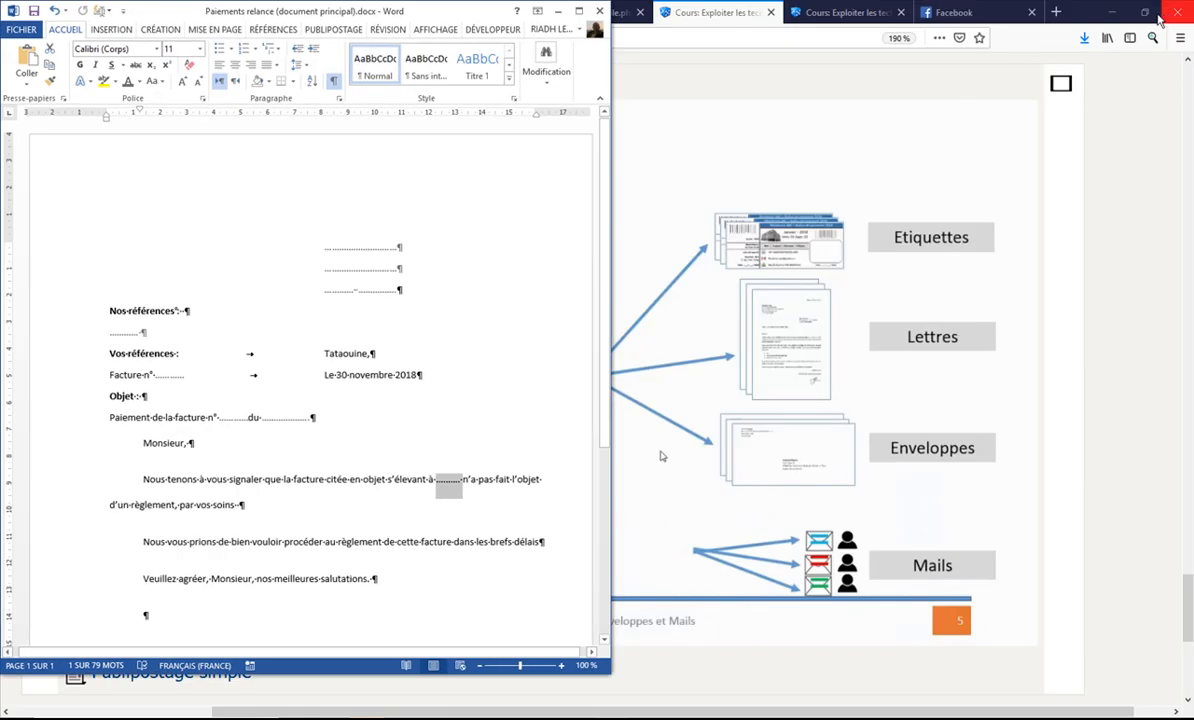
left_click(671, 716)
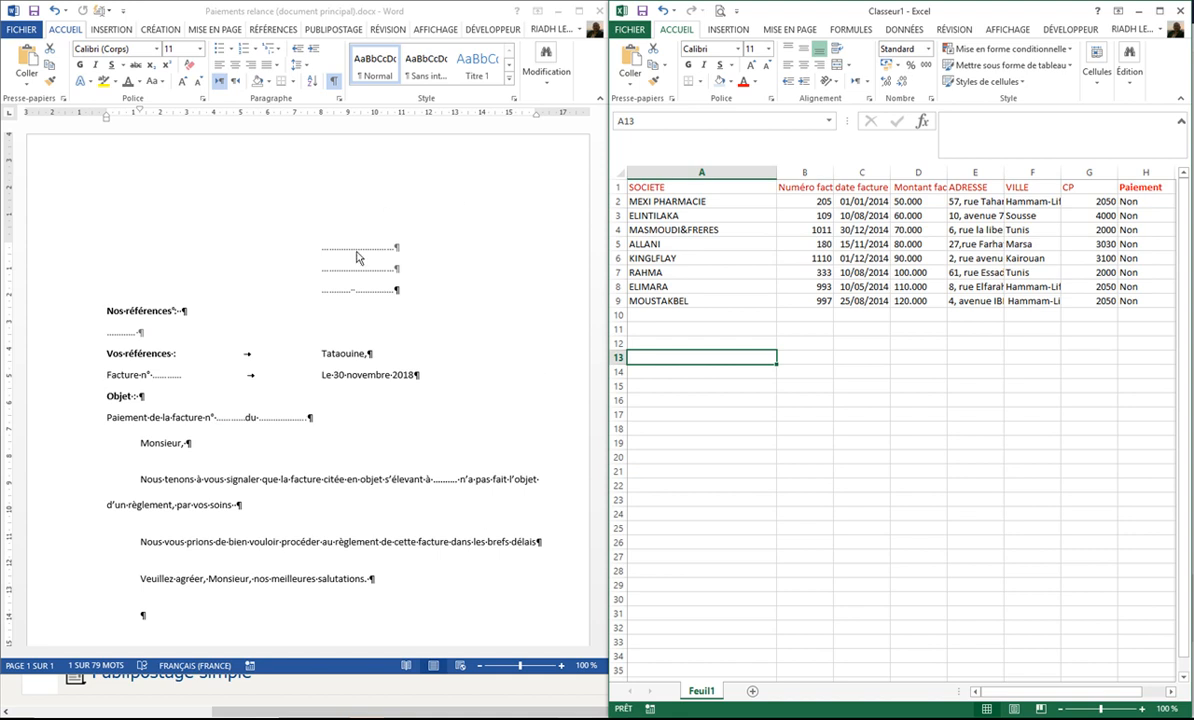
left_click(671, 187)
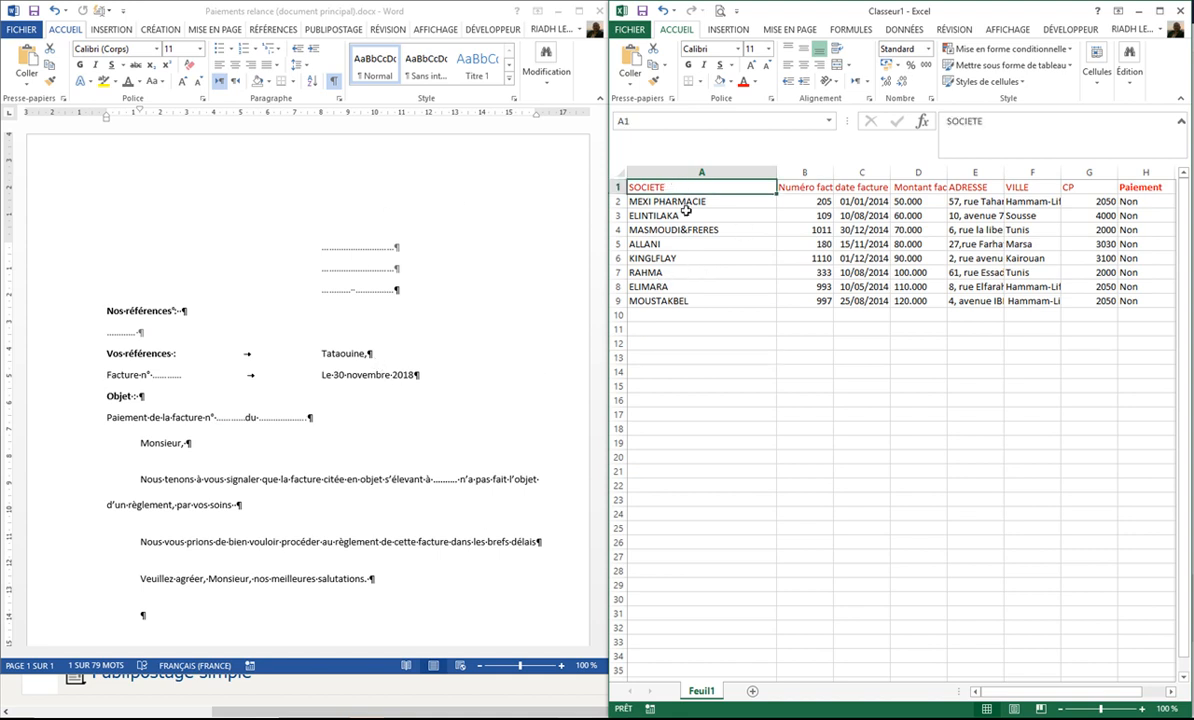
left_click(800, 188)
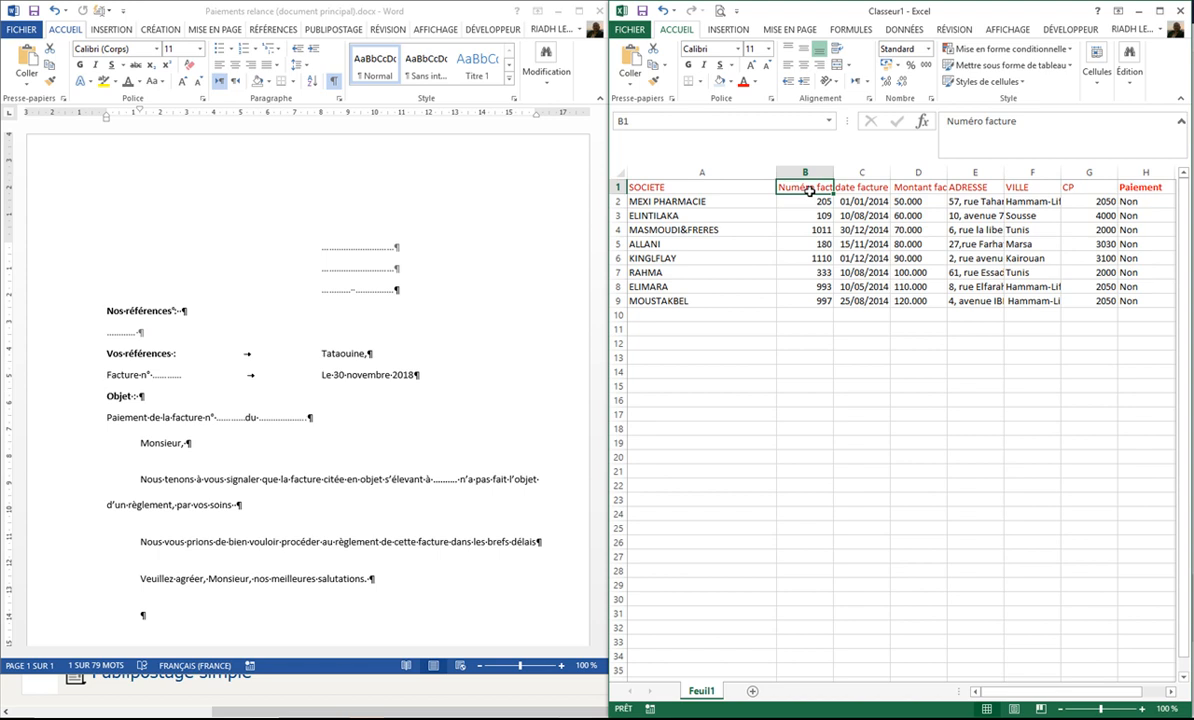
left_click(866, 189)
left_click(910, 188)
left_click(977, 189)
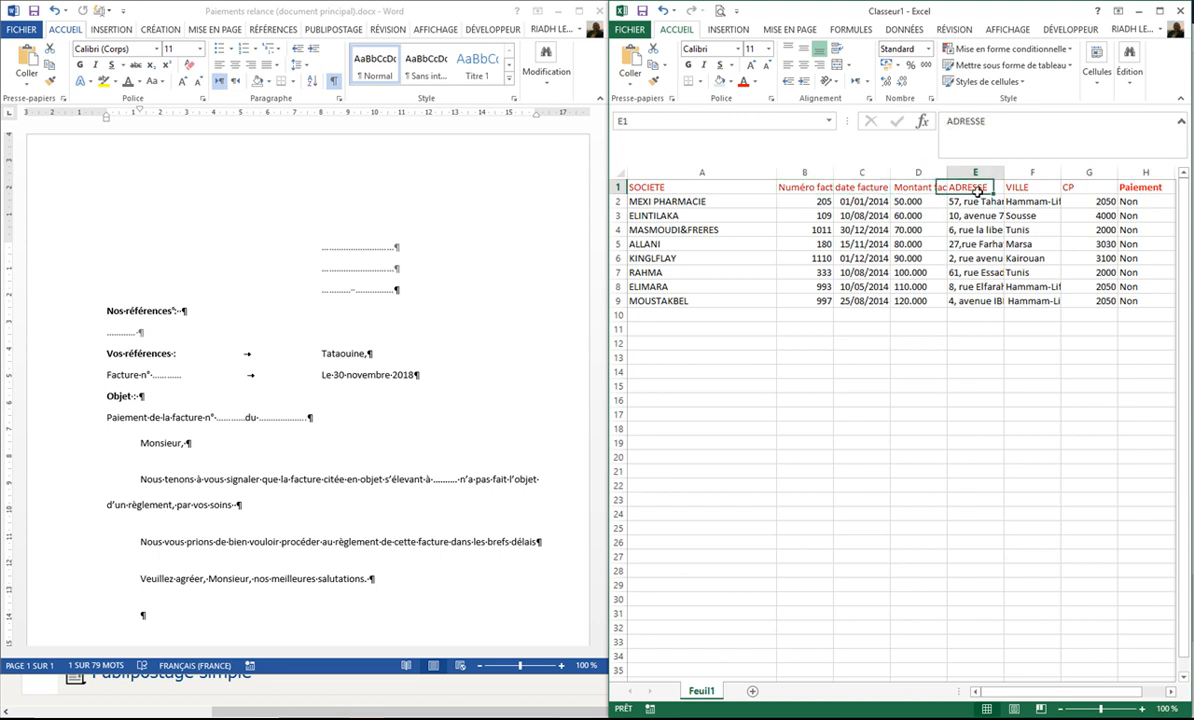
left_click(1025, 188)
left_click(1075, 188)
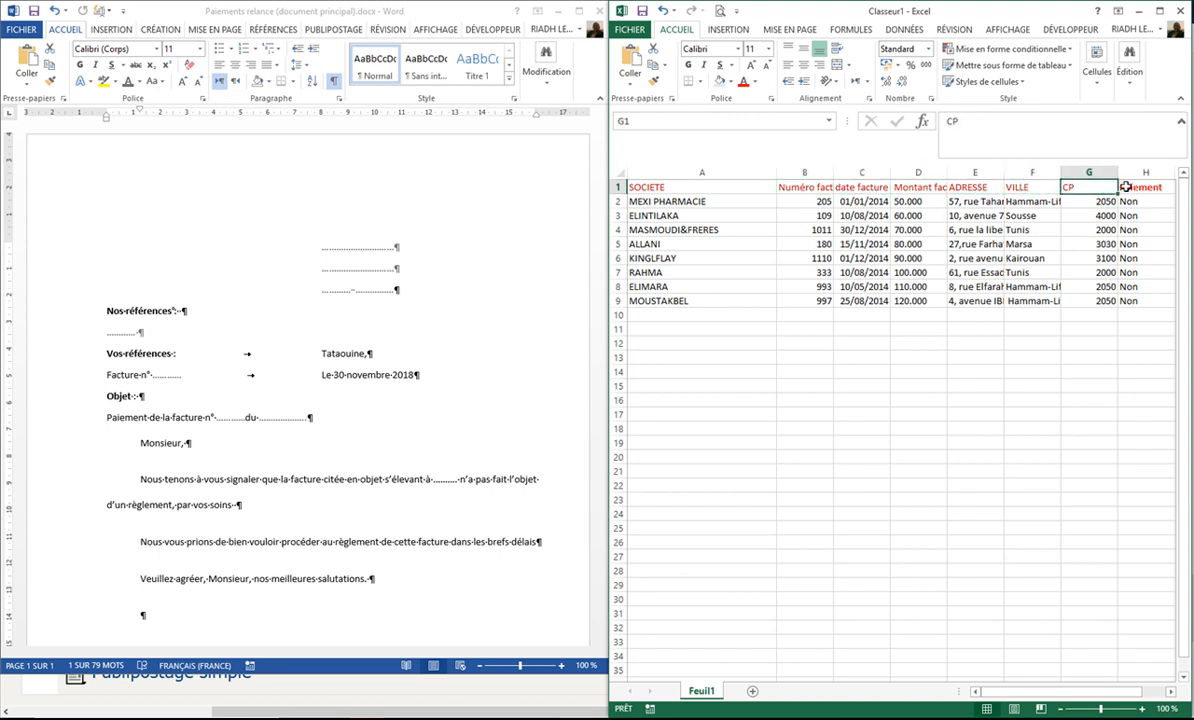
left_click(1130, 189)
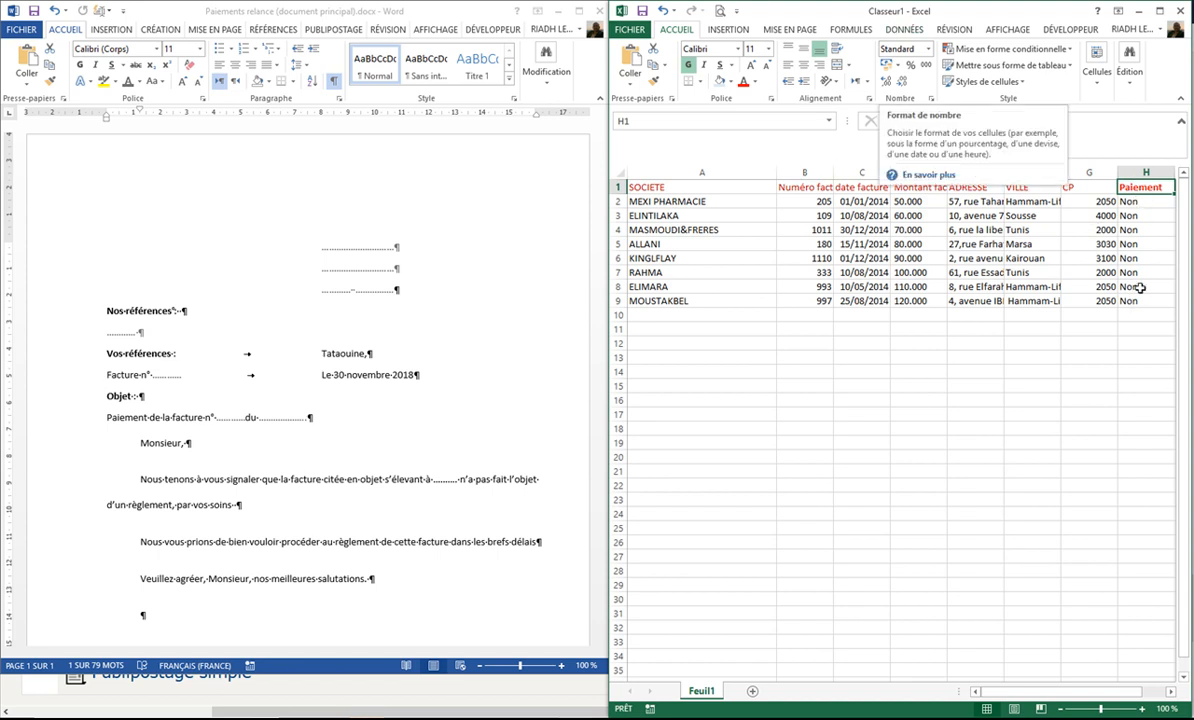
Step: Fit the widths of the workbook's columns from Numéro facture through CP to their contents
left_click(690, 328)
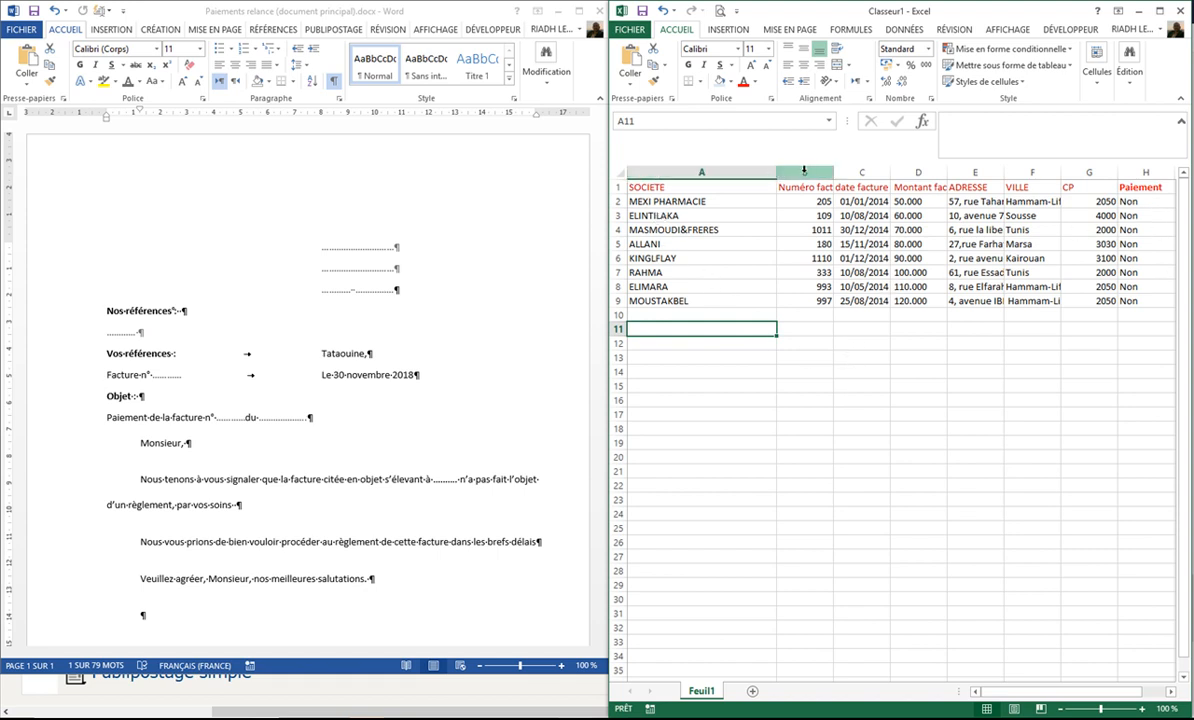
double_click(833, 171)
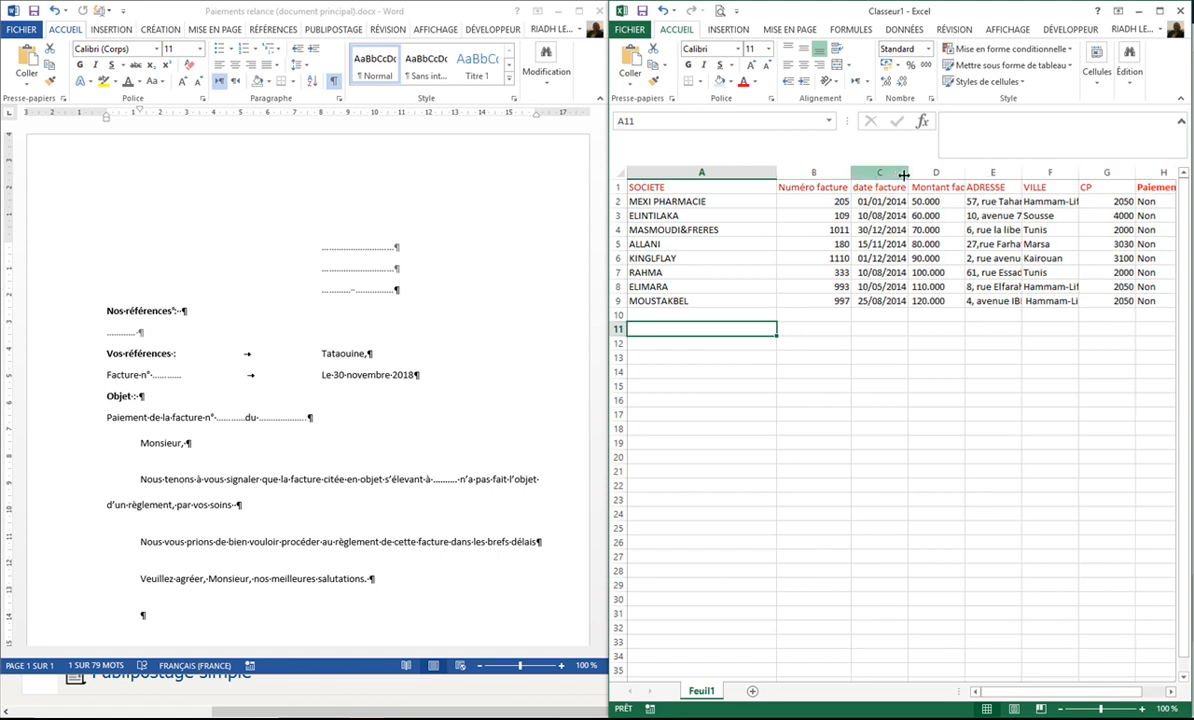
double_click(965, 172)
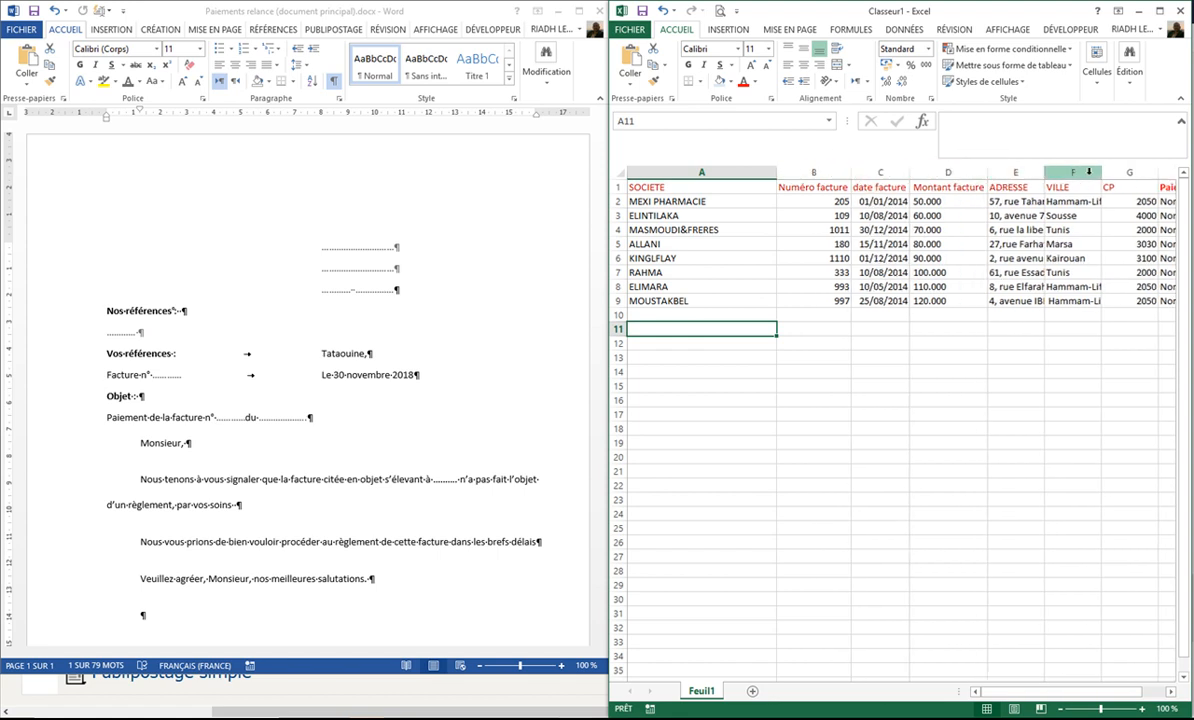
double_click(1045, 172)
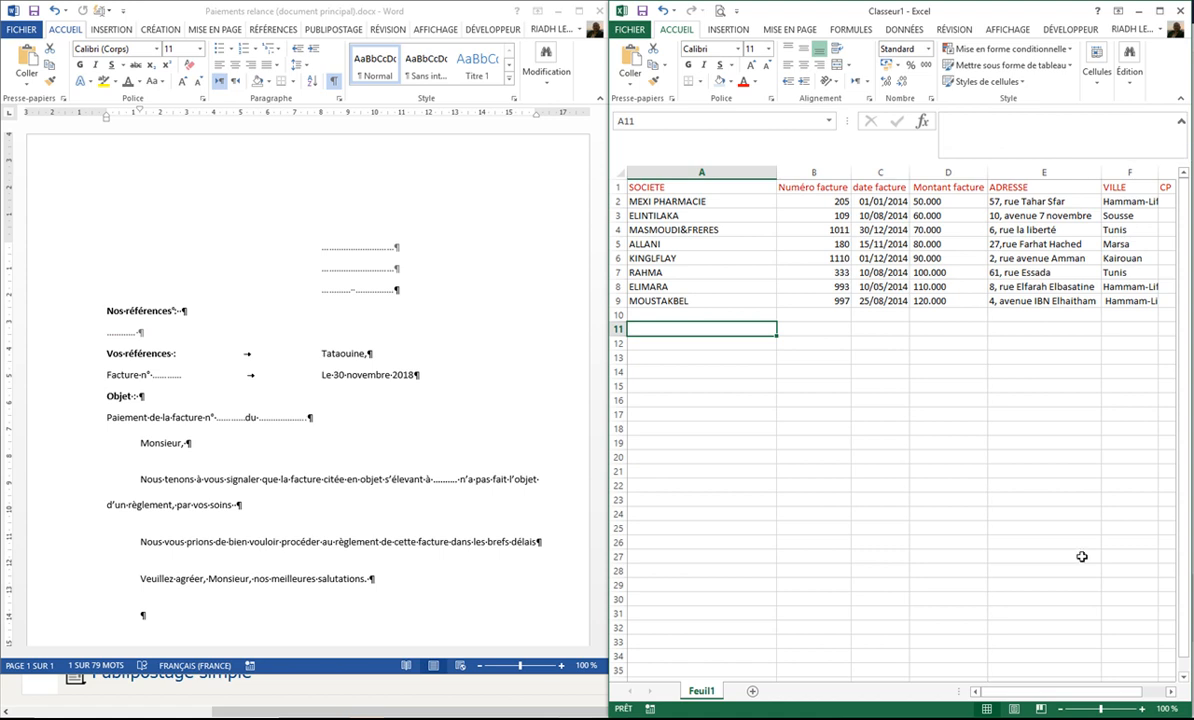
left_click_drag(1029, 690, 1137, 668)
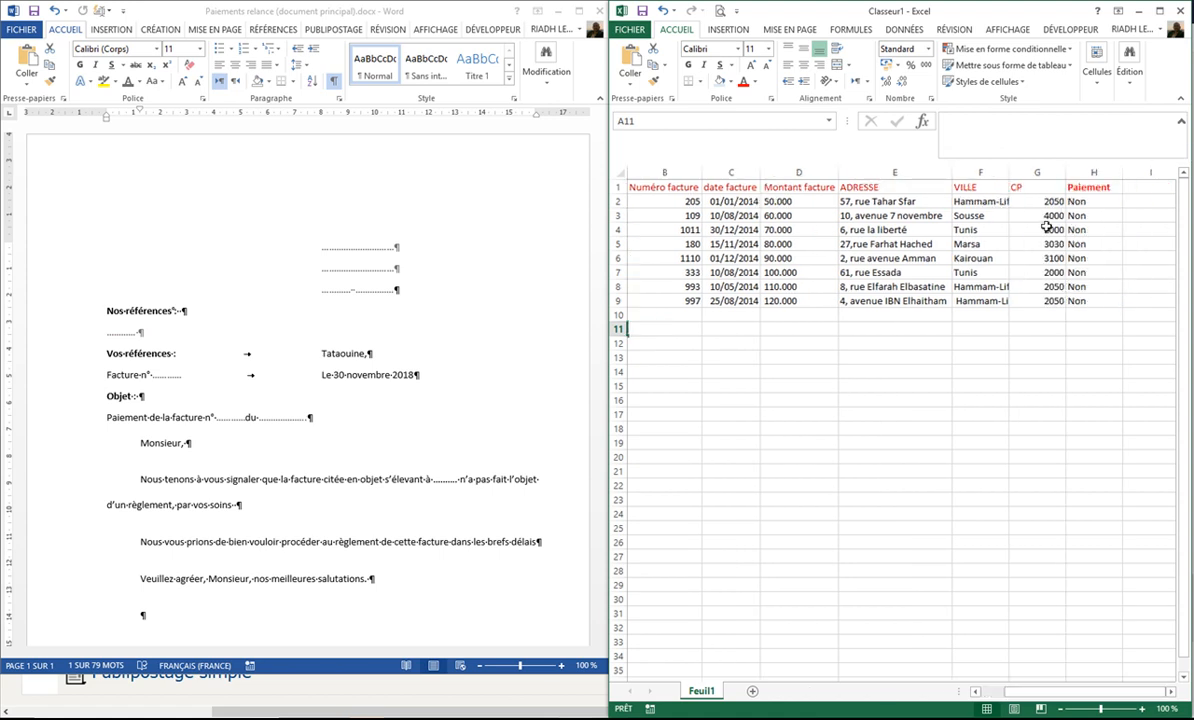
double_click(1009, 172)
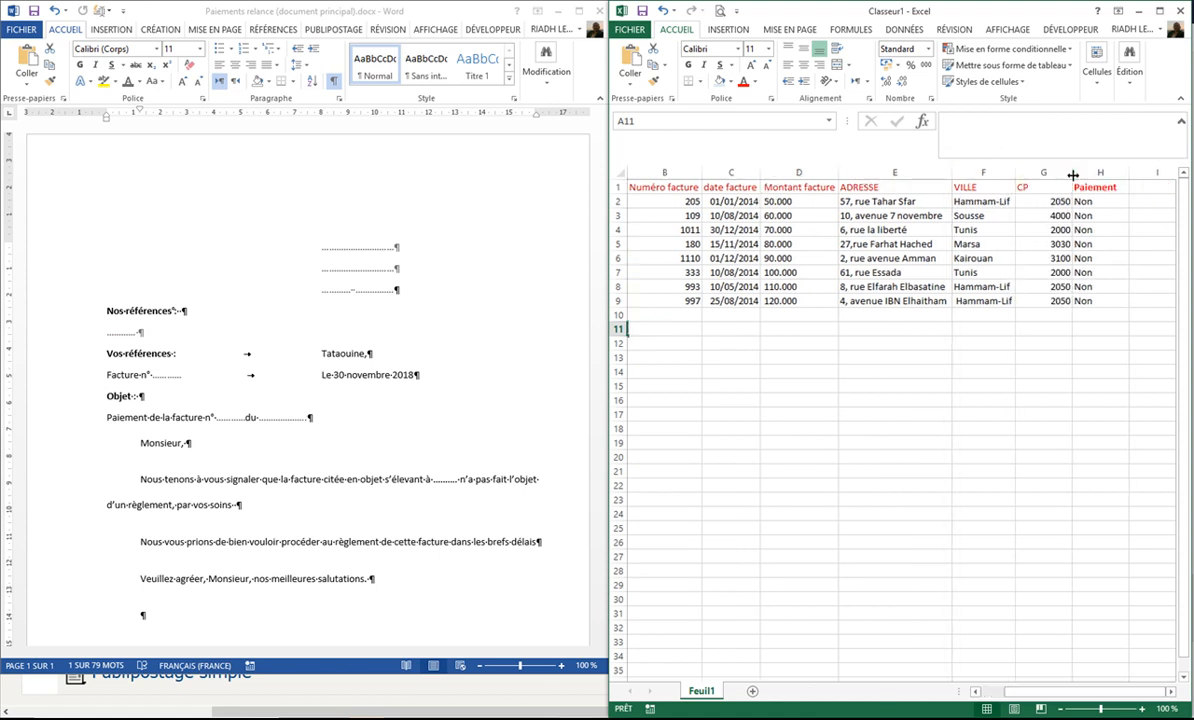
double_click(1072, 174)
left_click(777, 475)
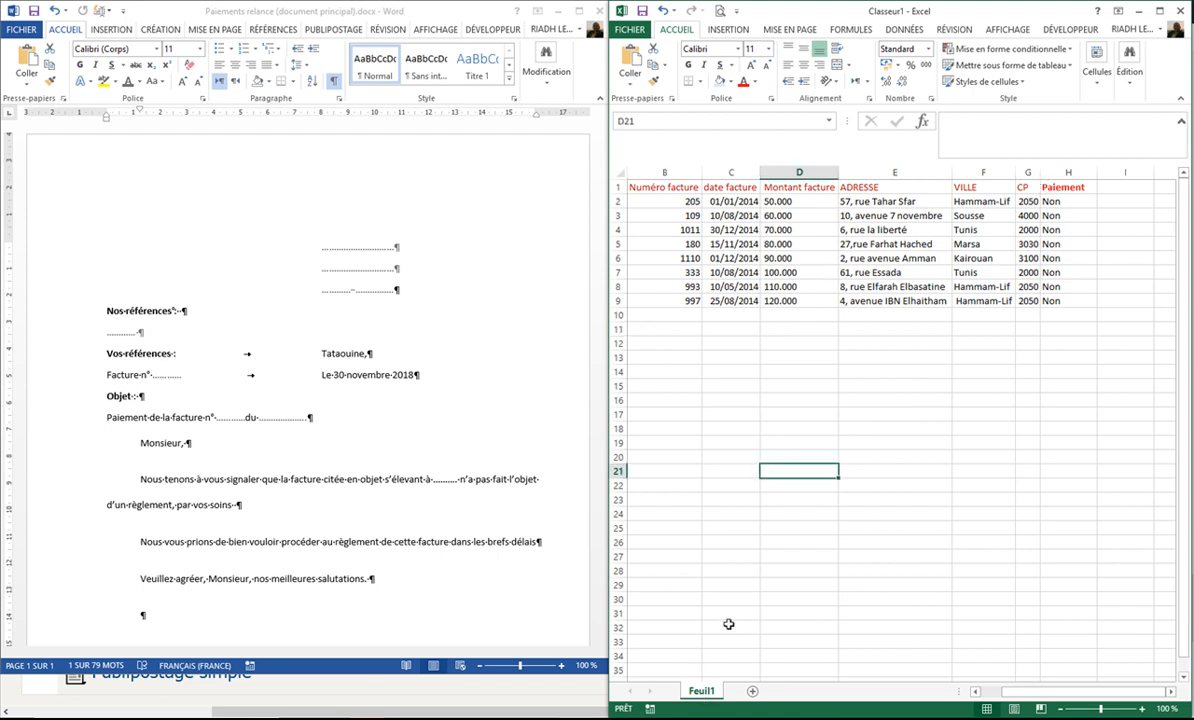
Step: Start saving the workbook as a new file on the computer, choosing local disk D: as the location
left_click(630, 29)
left_click(656, 172)
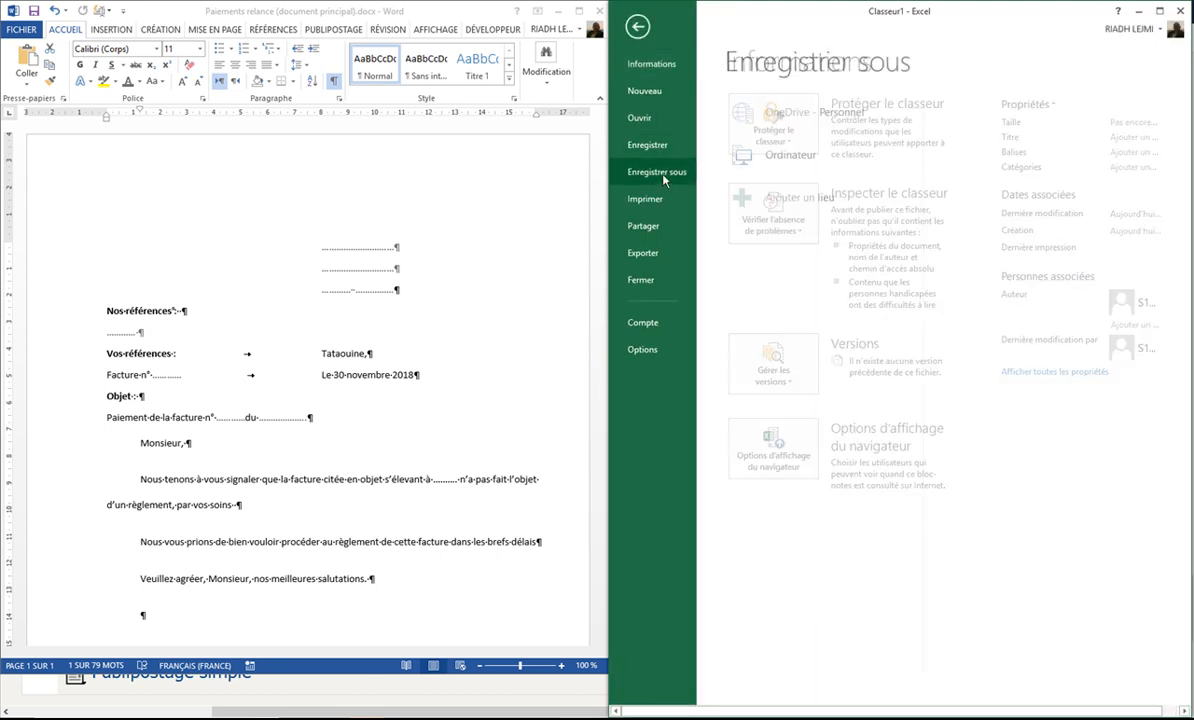
left_click(795, 156)
left_click(978, 340)
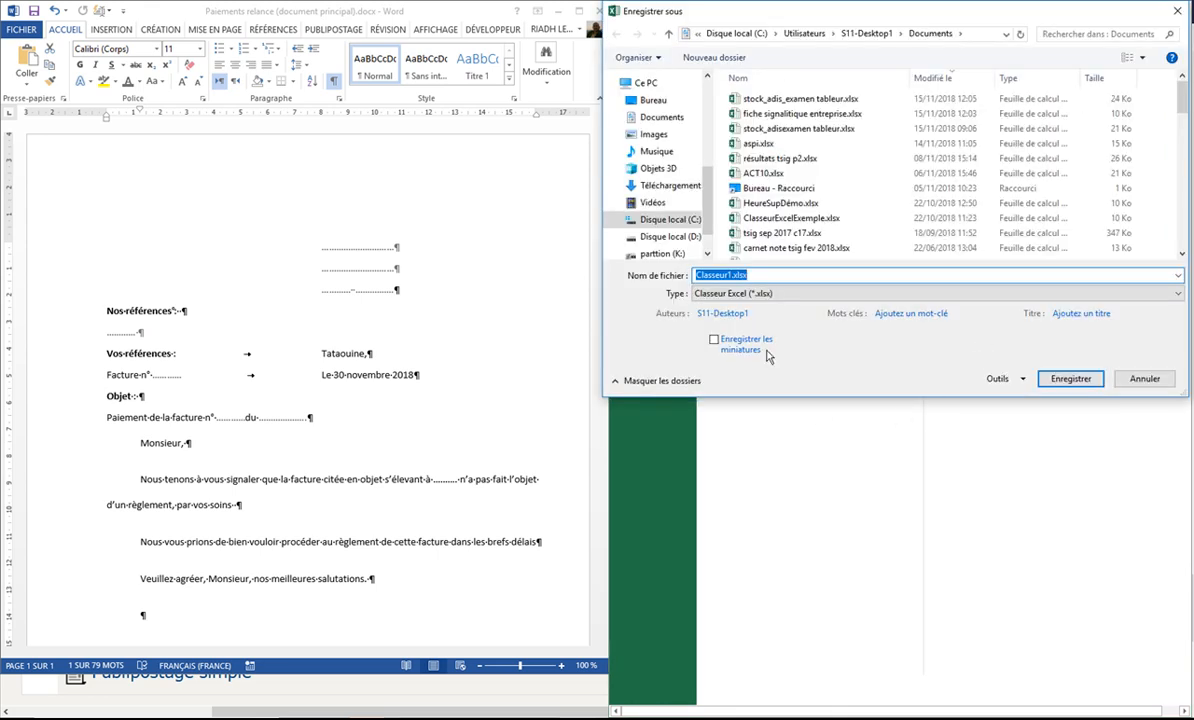
left_click(670, 237)
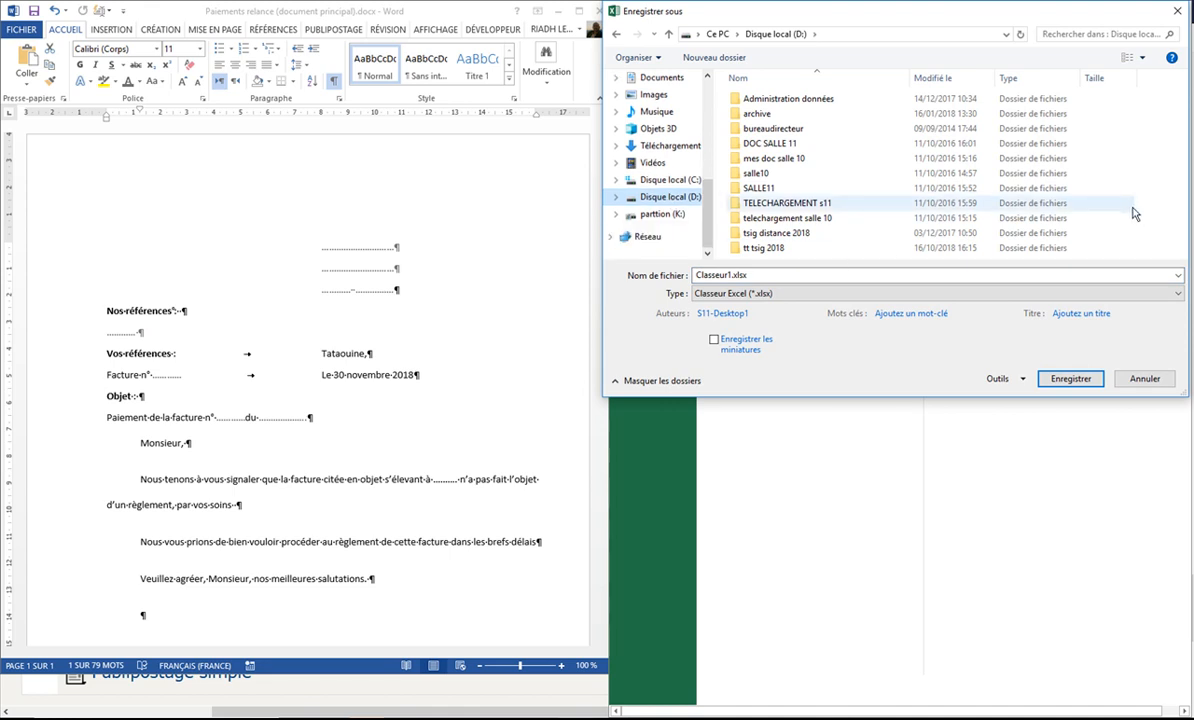
Step: Create a new folder named Publipostage on local disk D:
right_click(1003, 210)
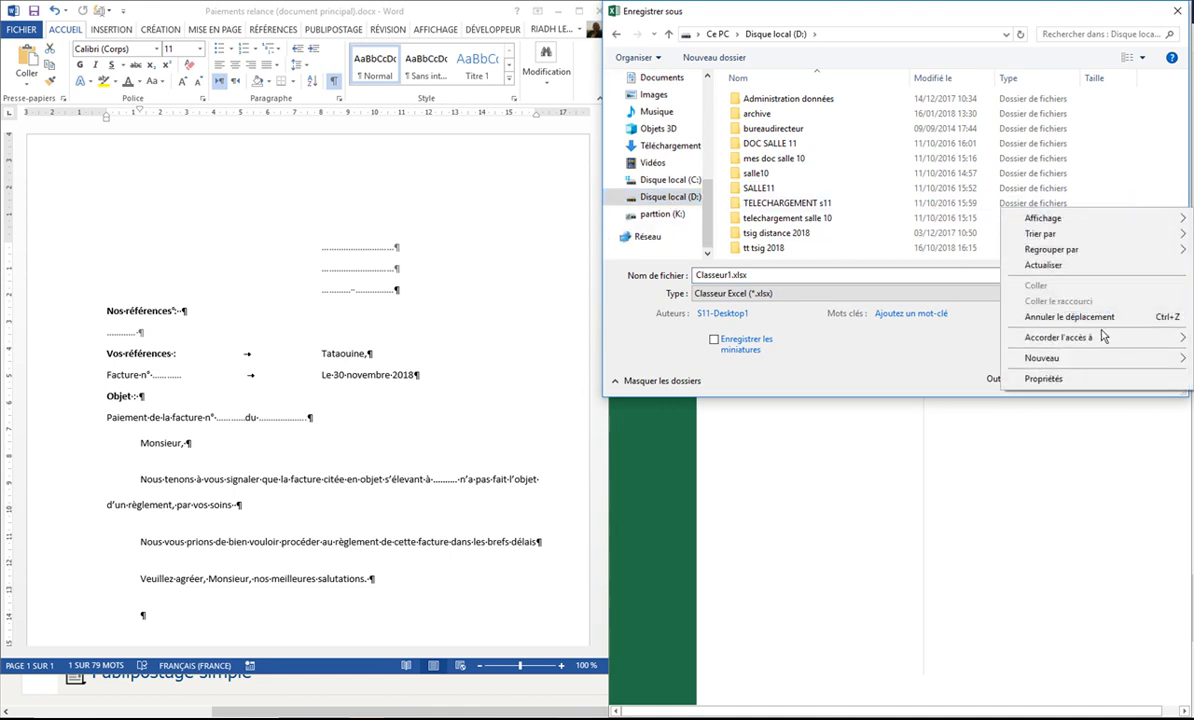
mouse_move(1088, 366)
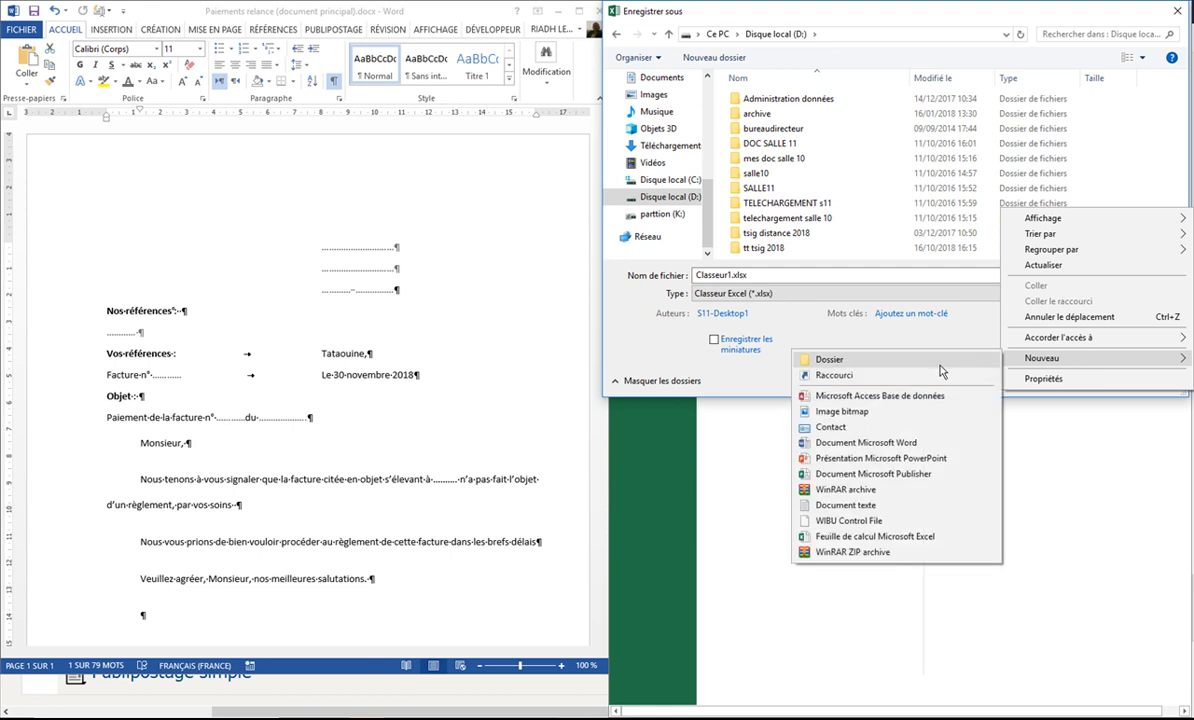
left_click(878, 348)
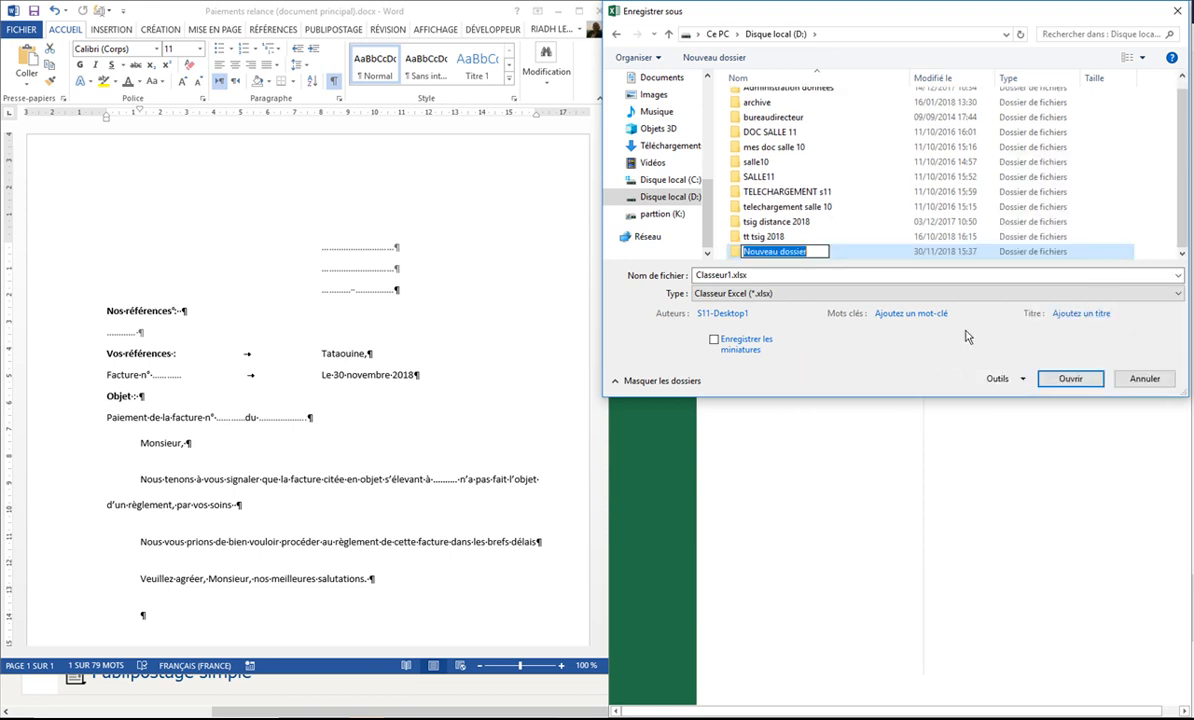
type("Publipostage")
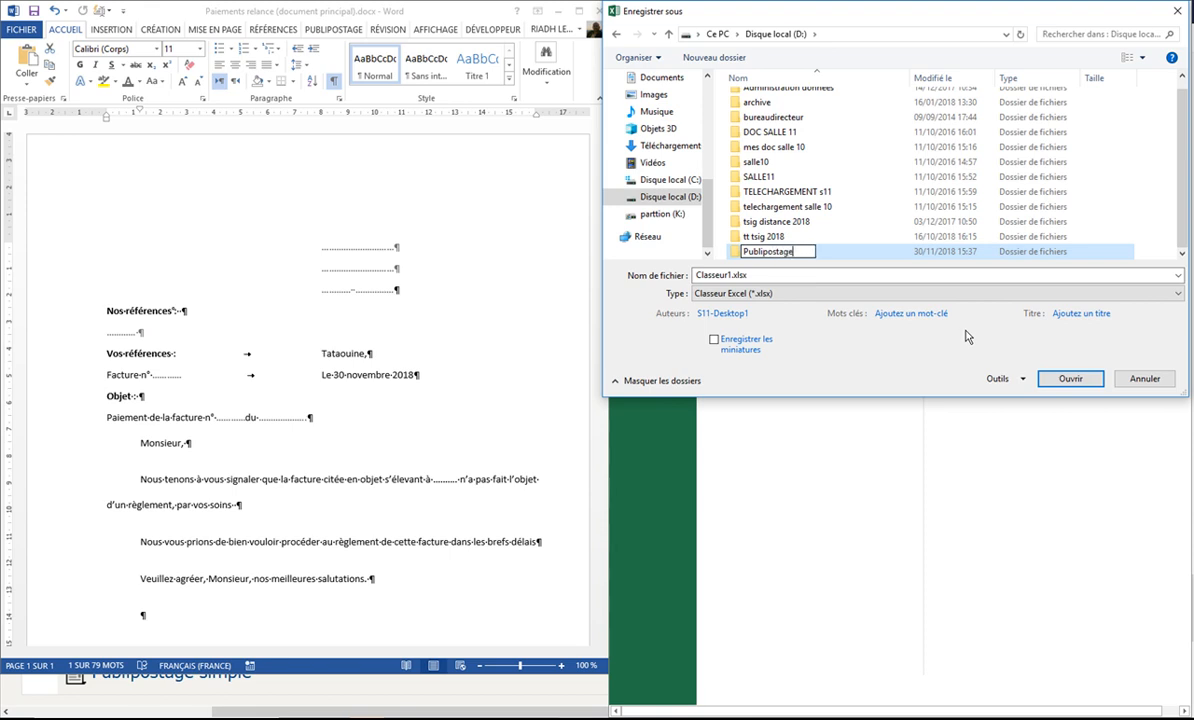
Step: Name the workbook "liste des destinataires" and save it in the Publipostage folder
left_click(748, 274)
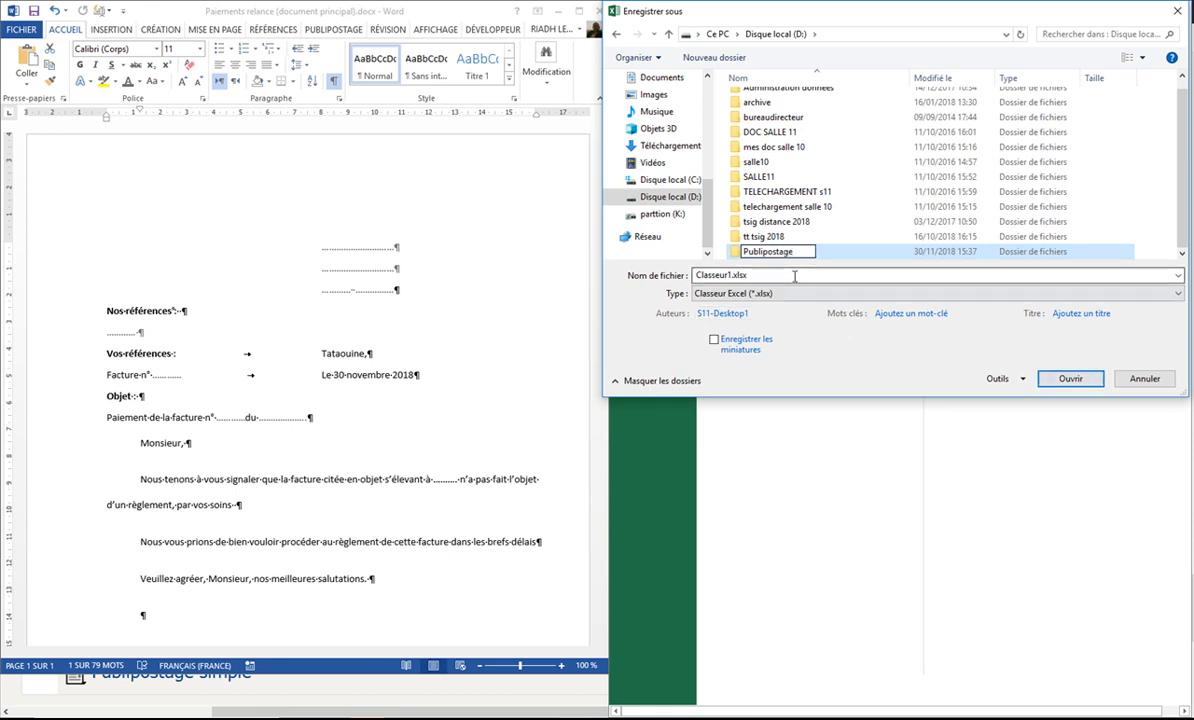
left_click(731, 275)
double_click(731, 275)
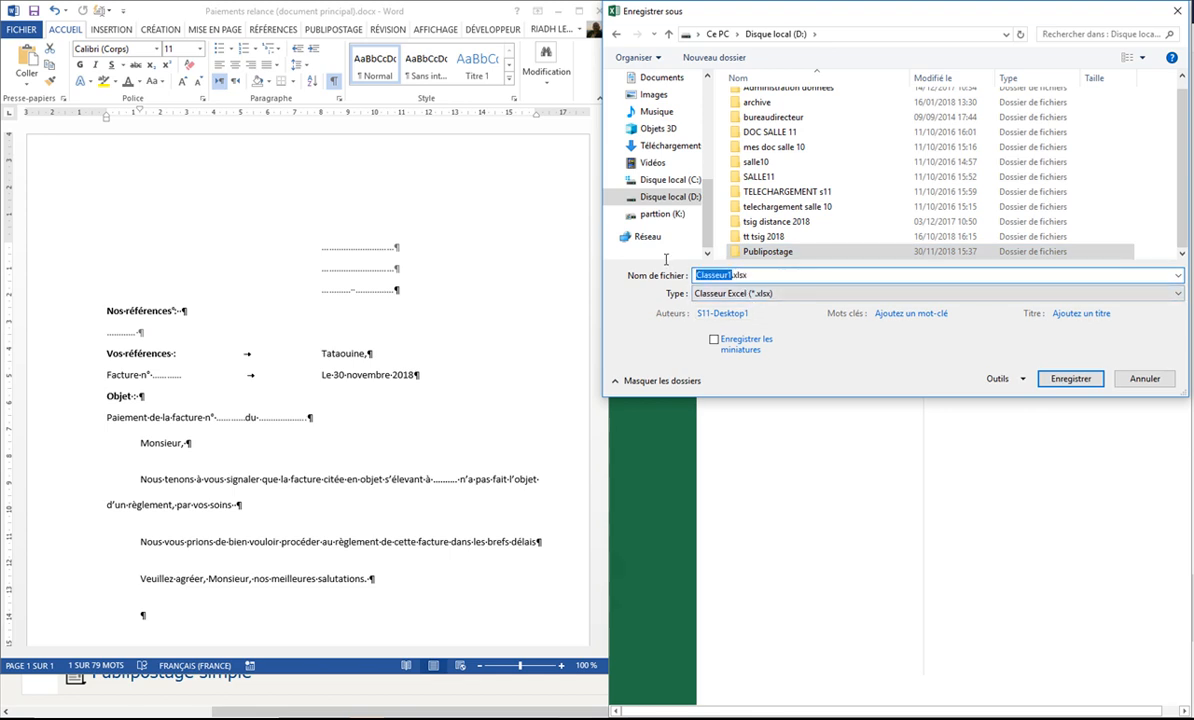
key("BackSpace")
type("liste des destinata")
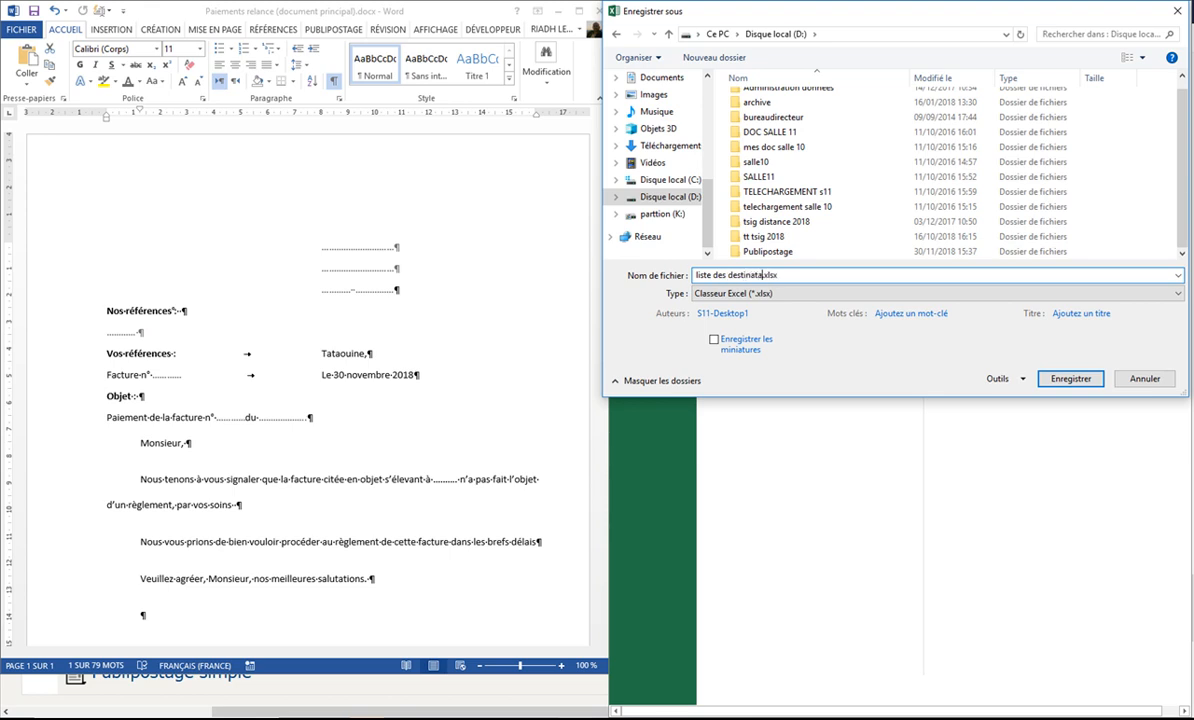
type("ires")
double_click(770, 252)
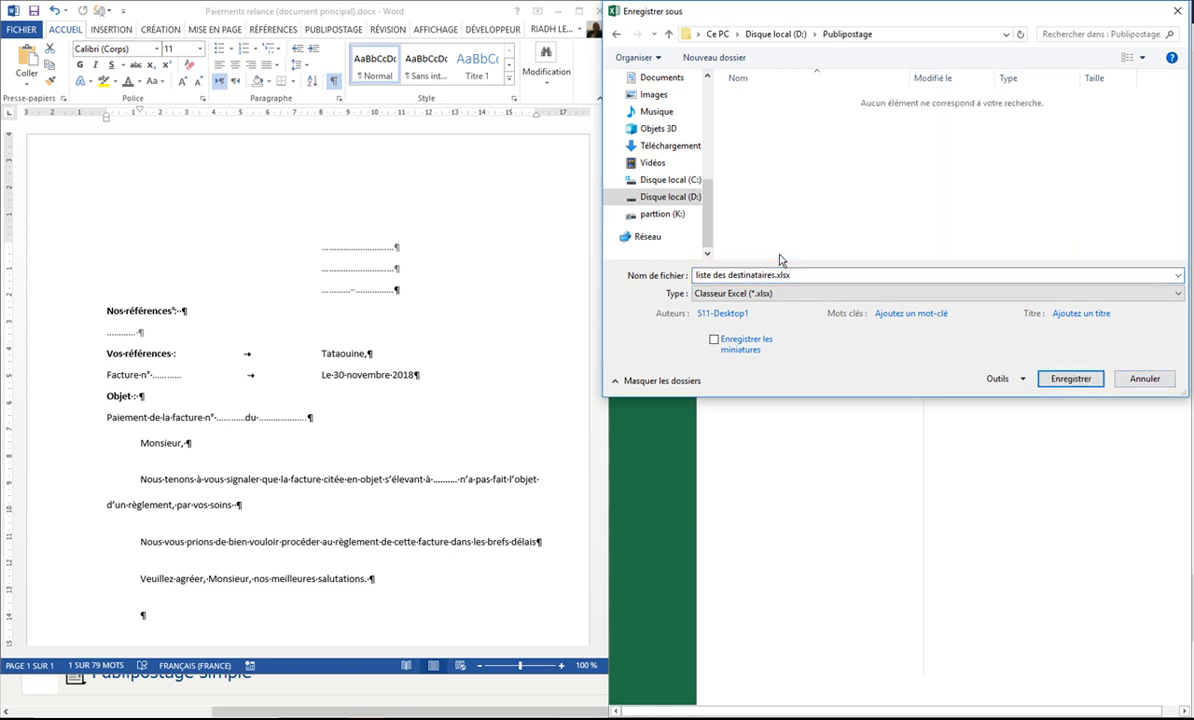
left_click(1073, 381)
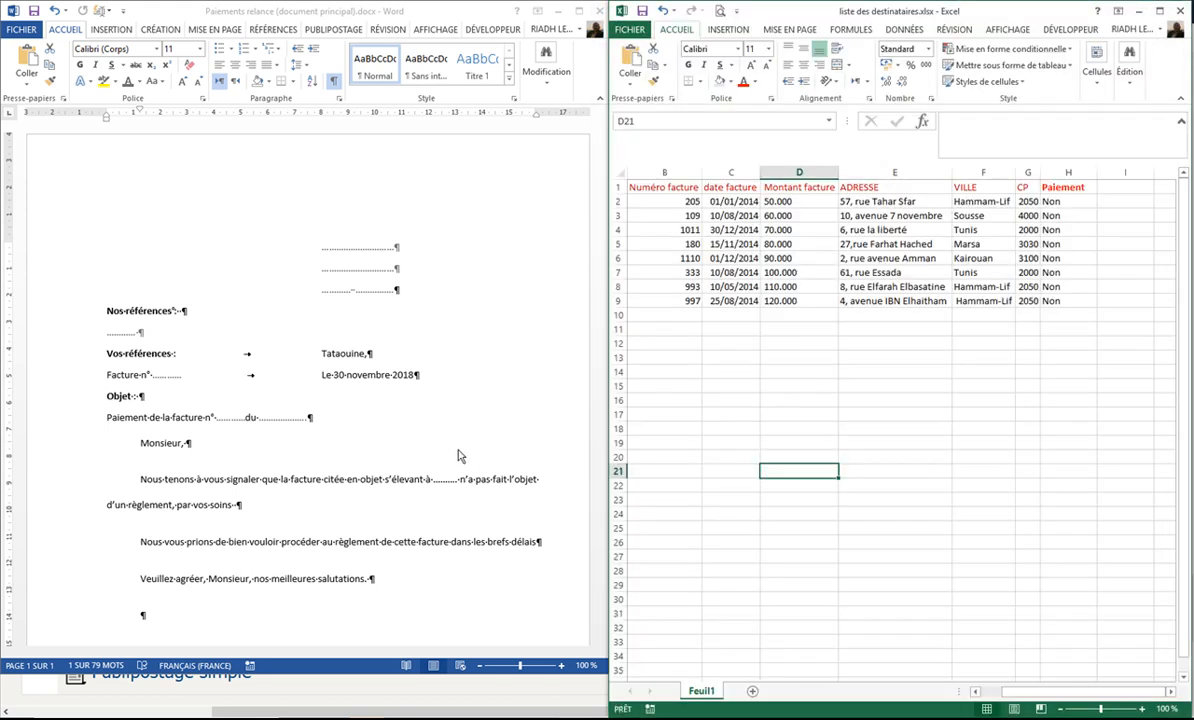
Step: Save a copy of the Word letter in the Publipostage folder on D:, removing "(document principal)" from its file name
left_click(500, 405)
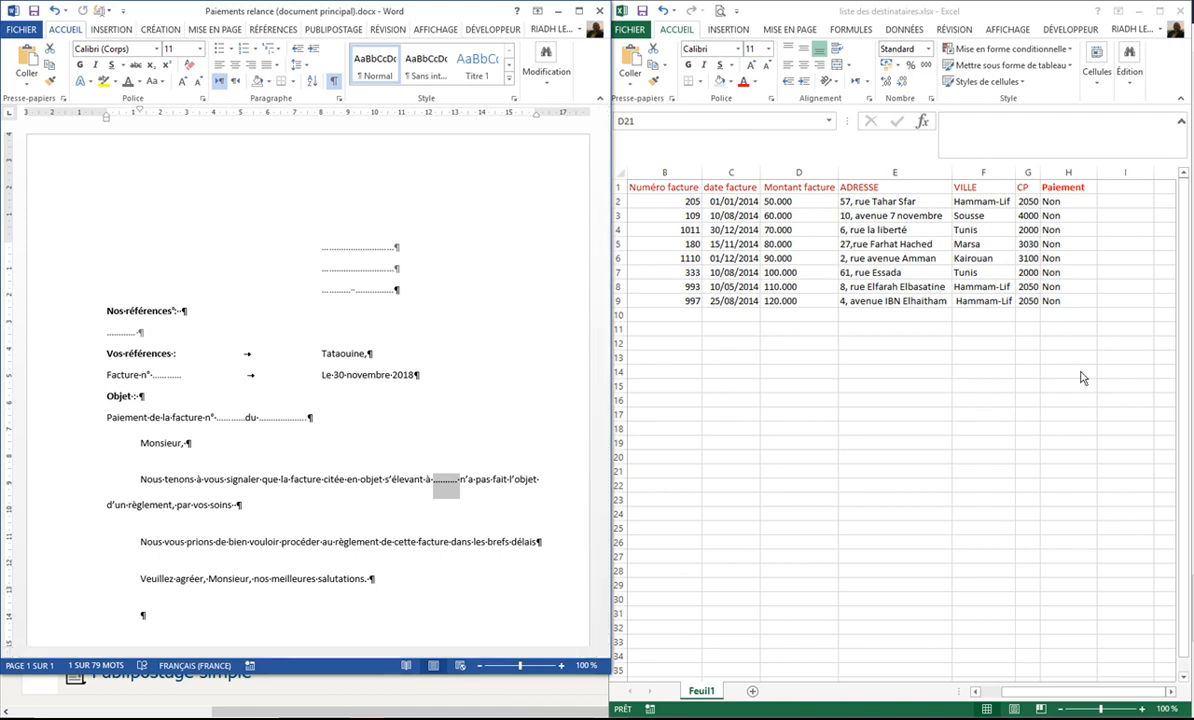
left_click(21, 32)
left_click(48, 168)
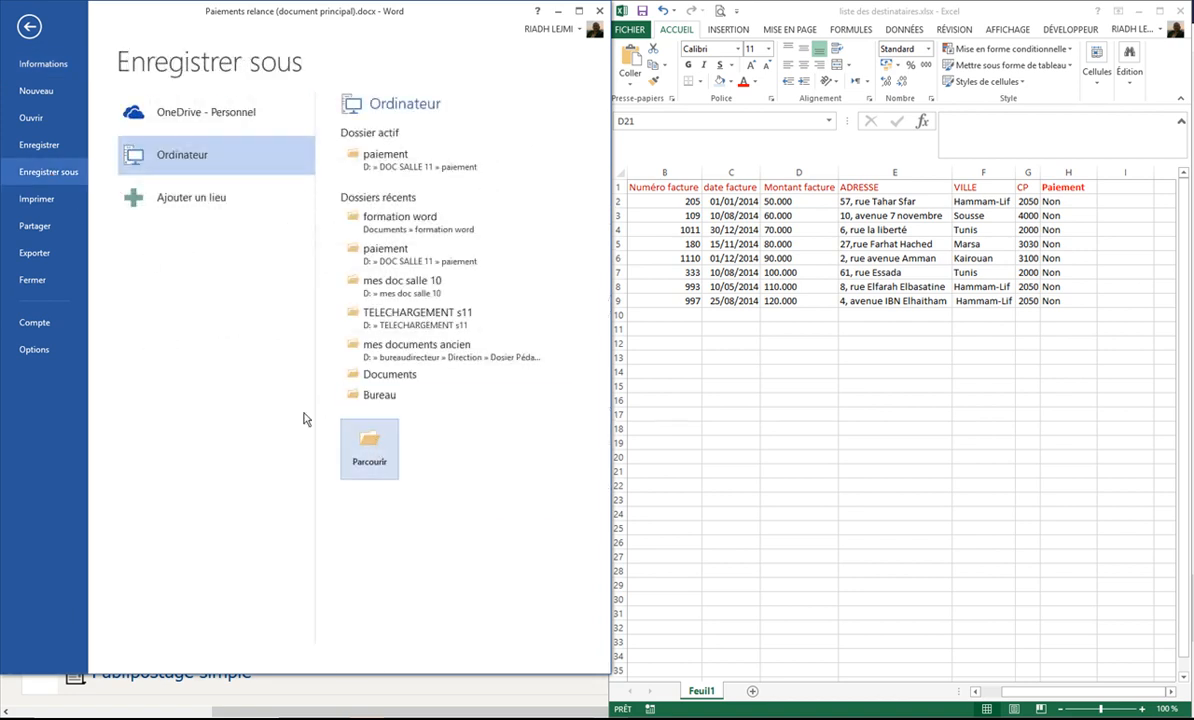
left_click(392, 457)
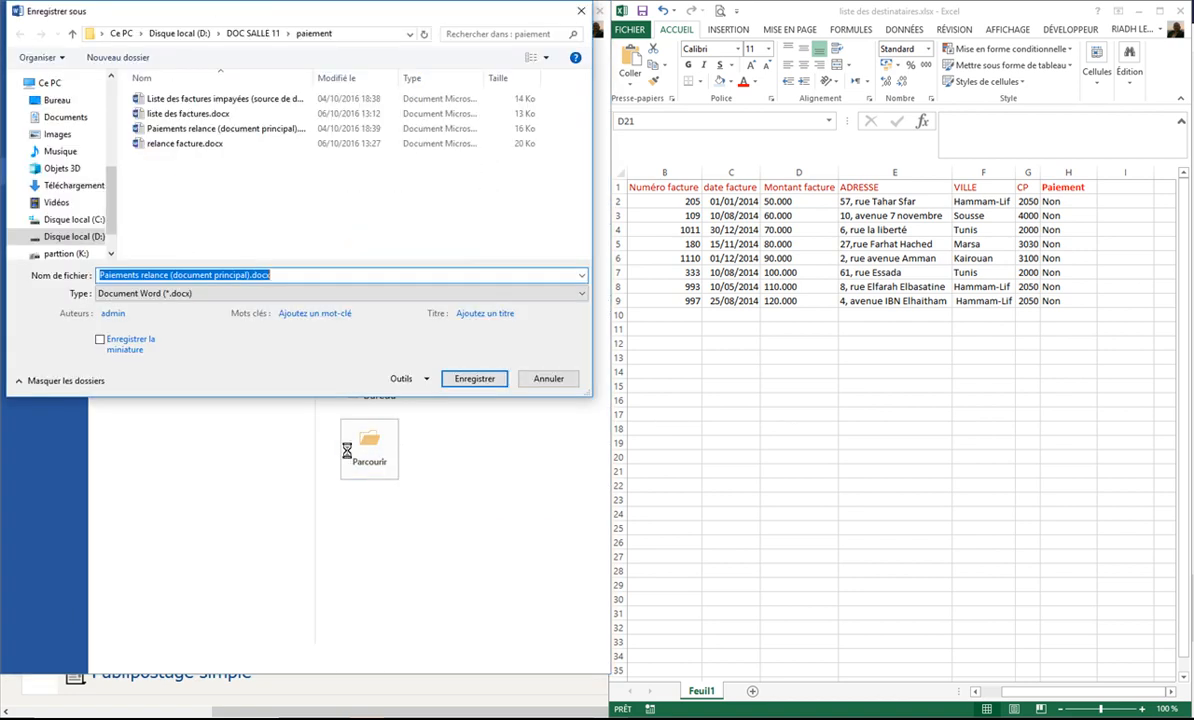
left_click(172, 275)
left_click_drag(172, 275, 257, 276)
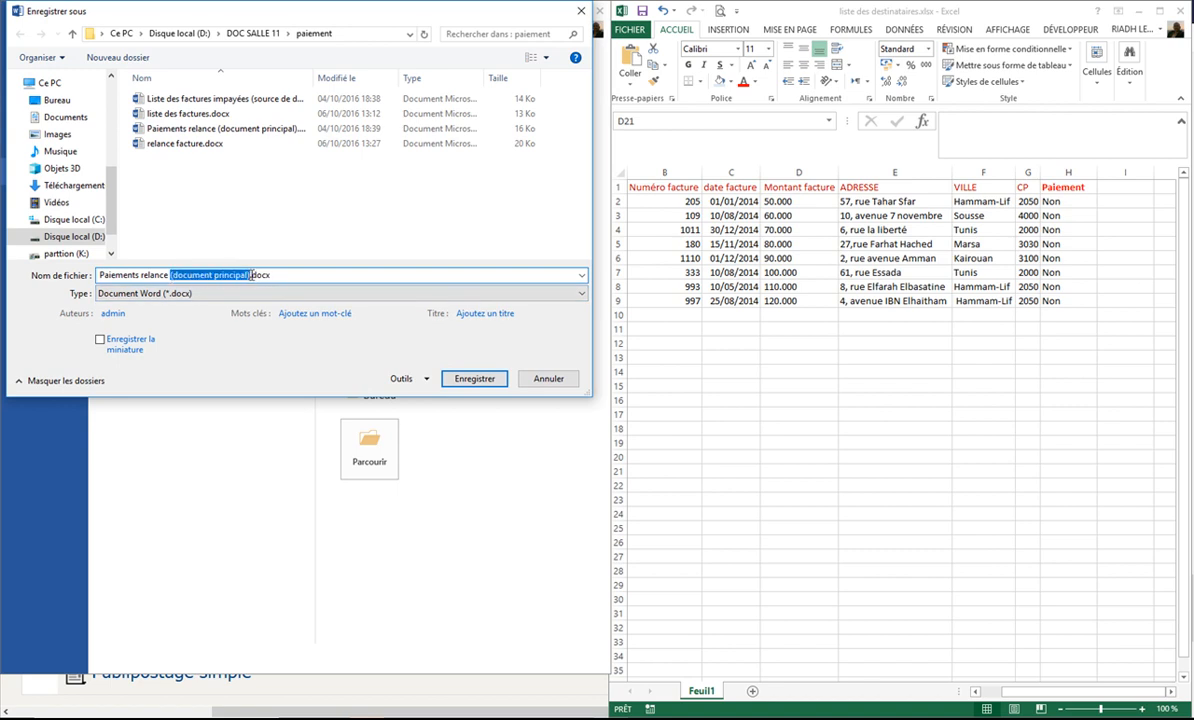
key("BackSpace")
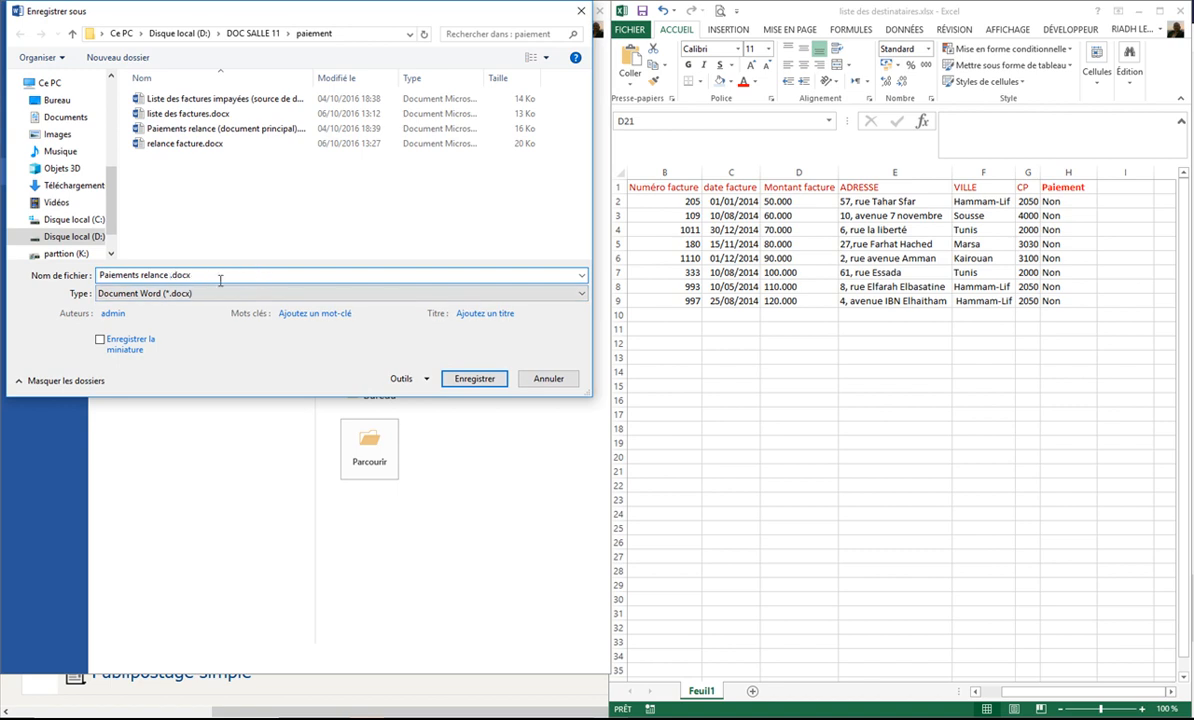
left_click(60, 236)
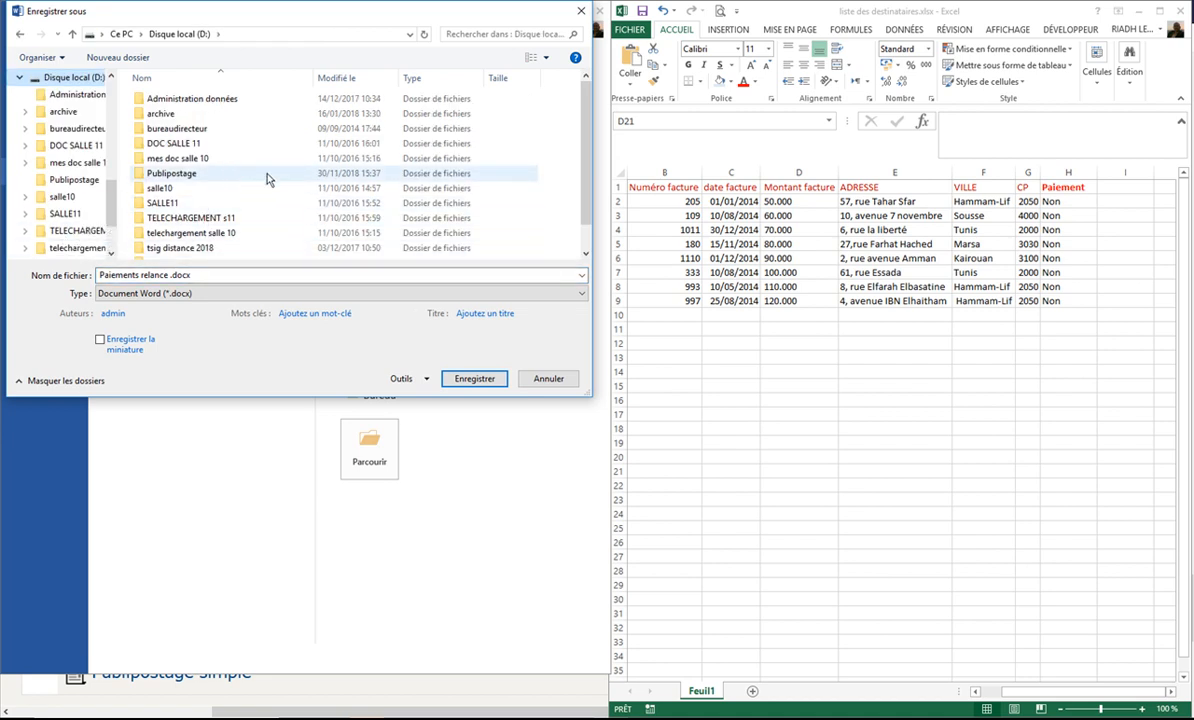
scroll(275, 195, "down", 1)
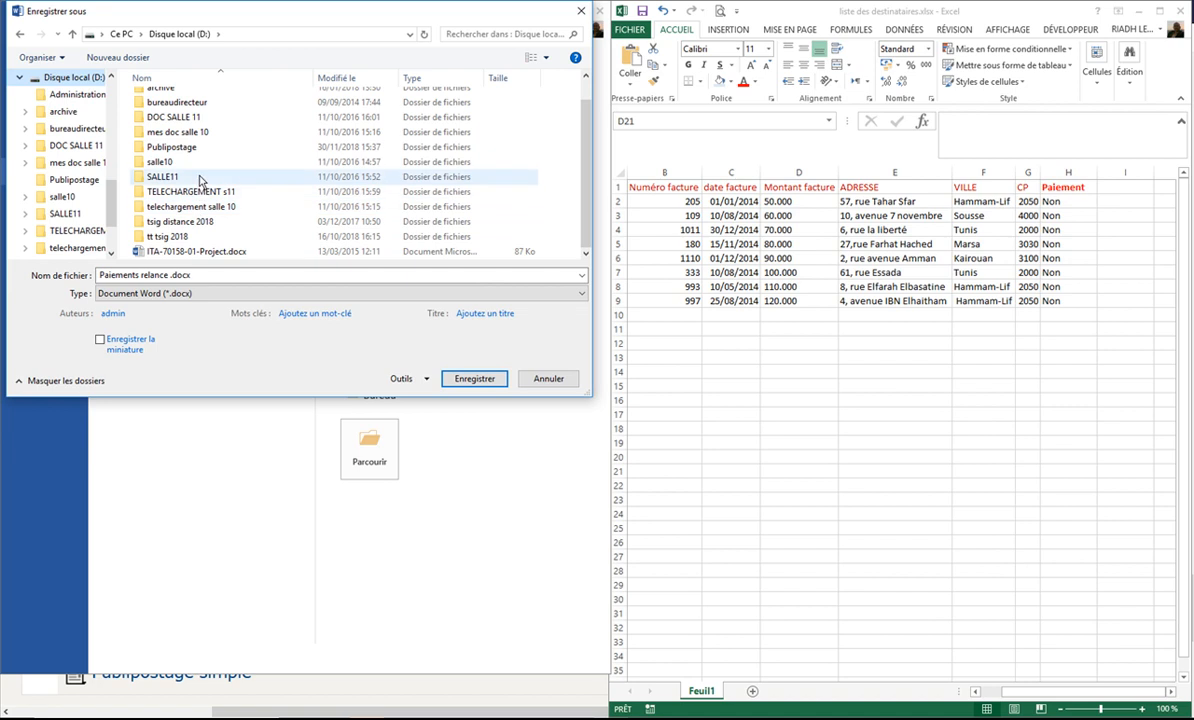
double_click(192, 148)
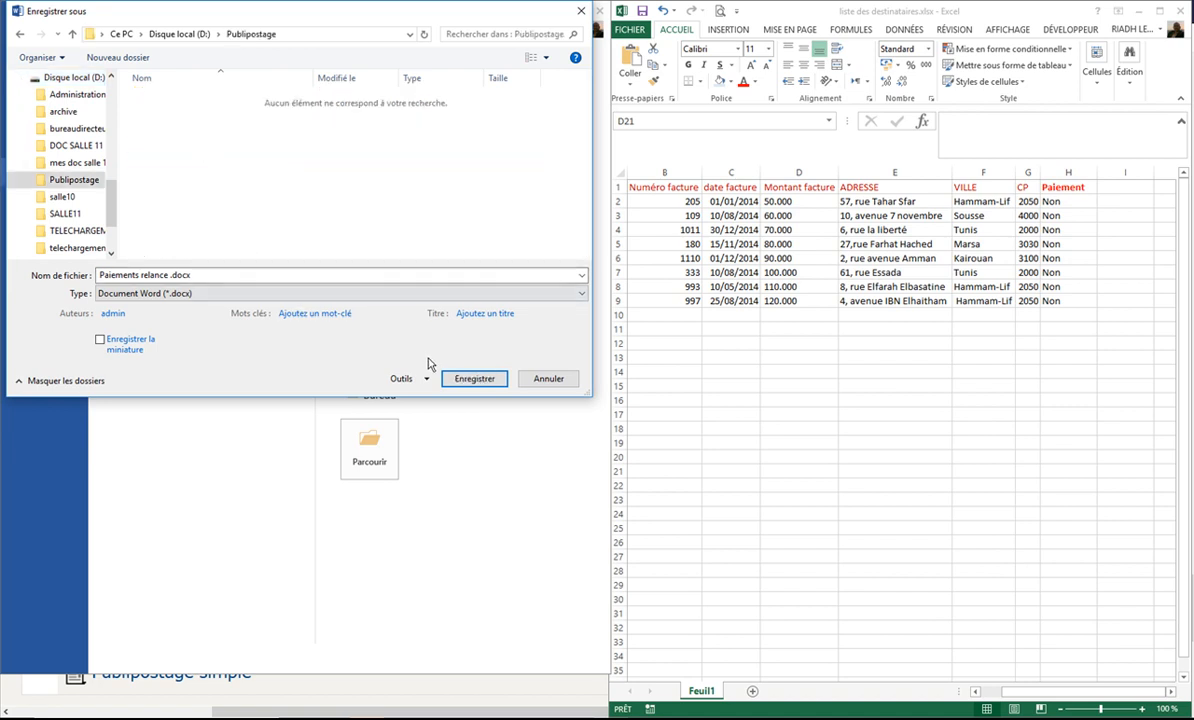
left_click(472, 378)
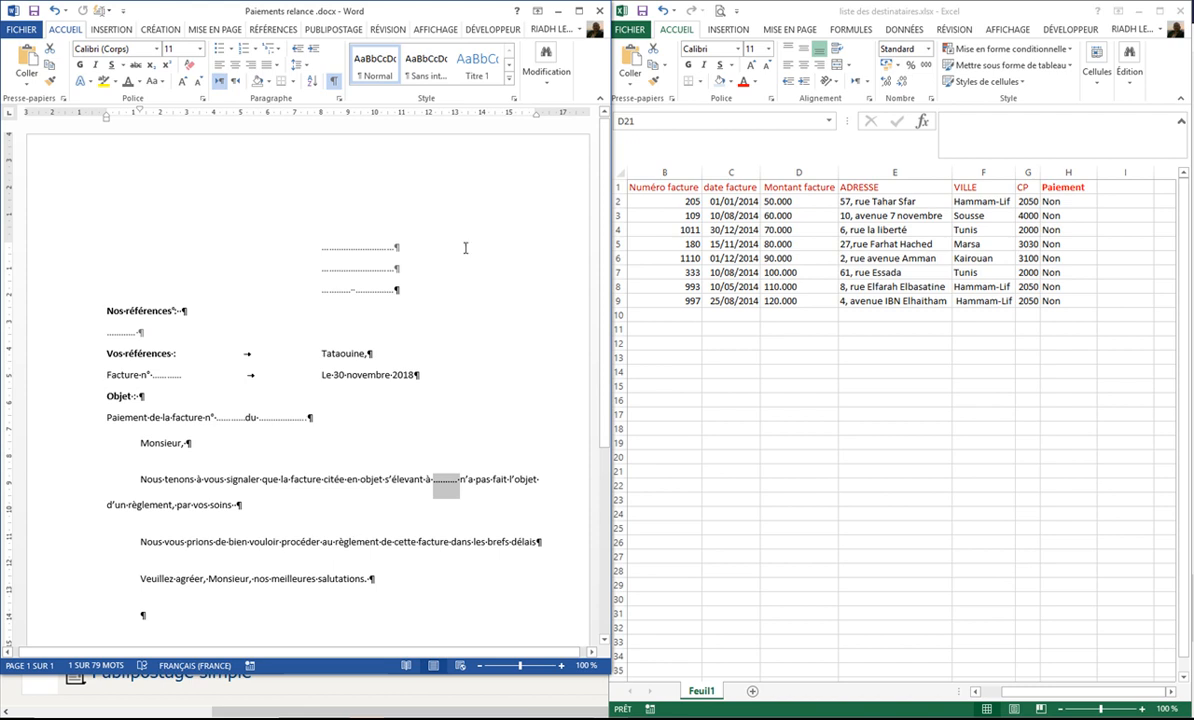
Step: Close the recipient list workbook in Excel and enlarge the Paiements relance letter window to full screen
left_click(394, 248)
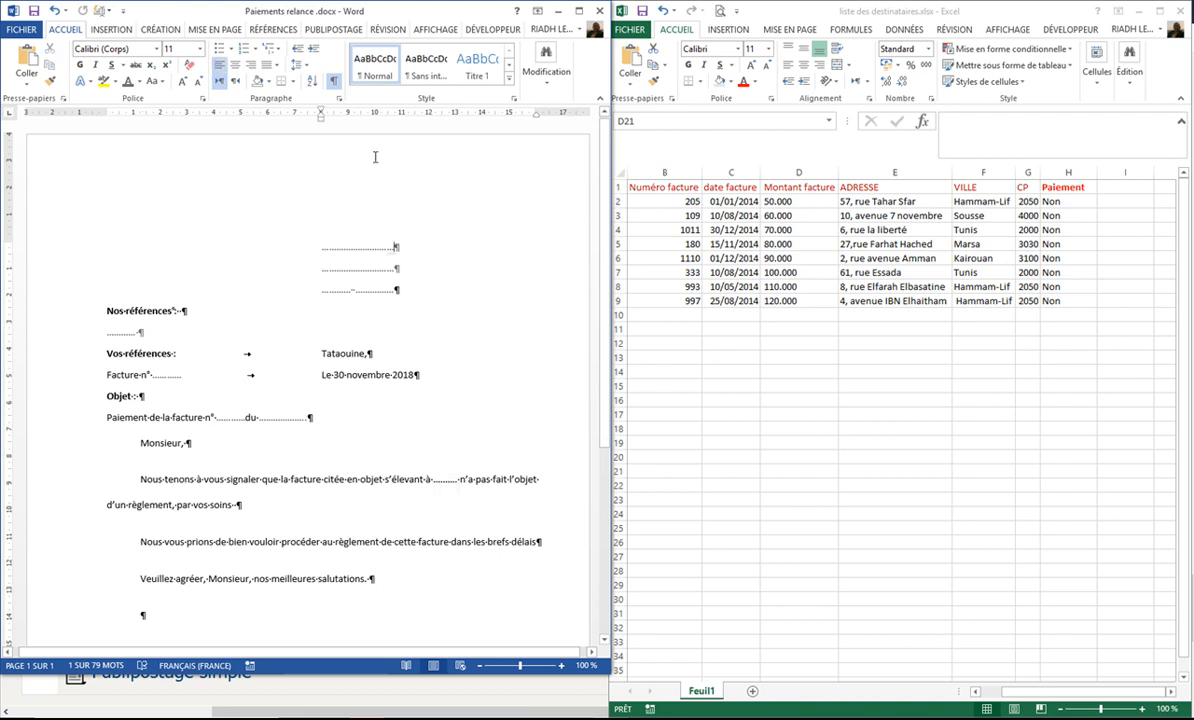
left_click(1183, 12)
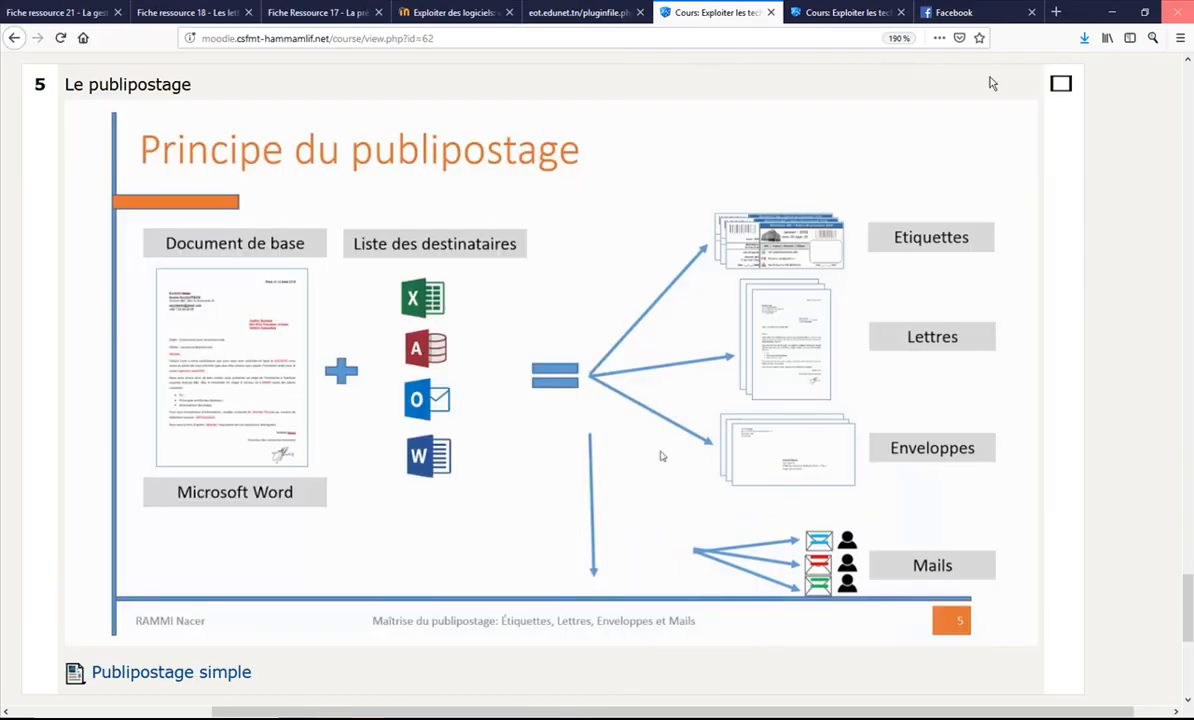
left_click(583, 718)
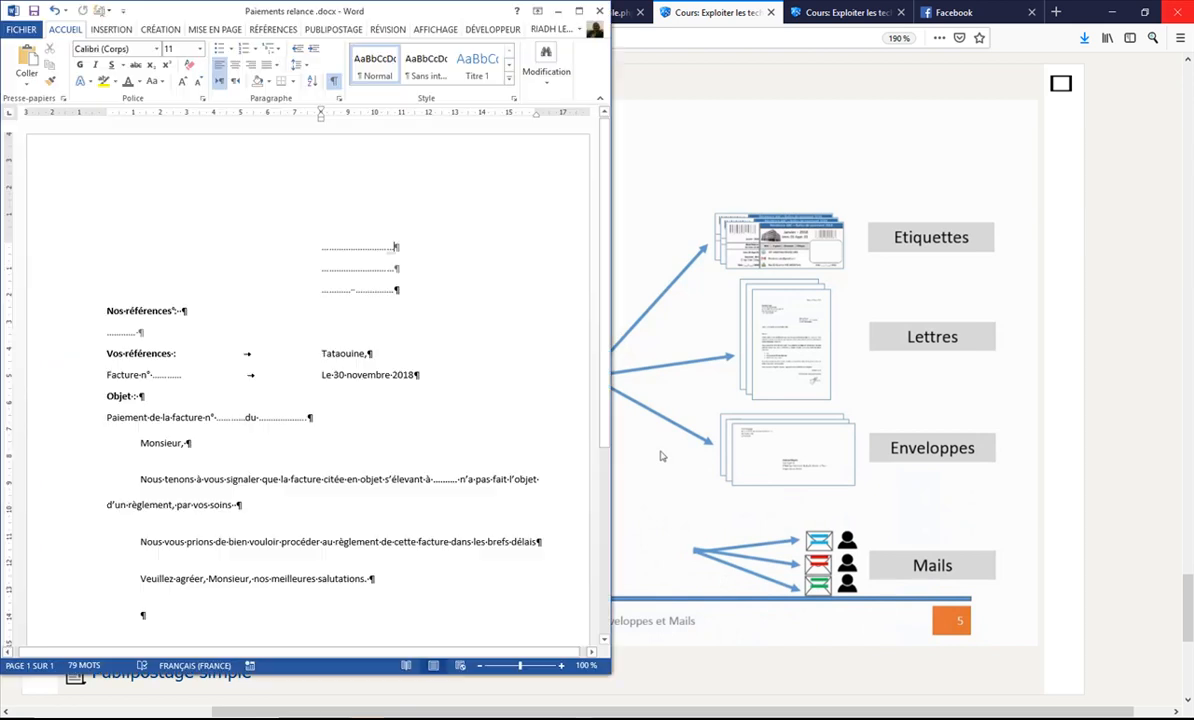
left_click(578, 10)
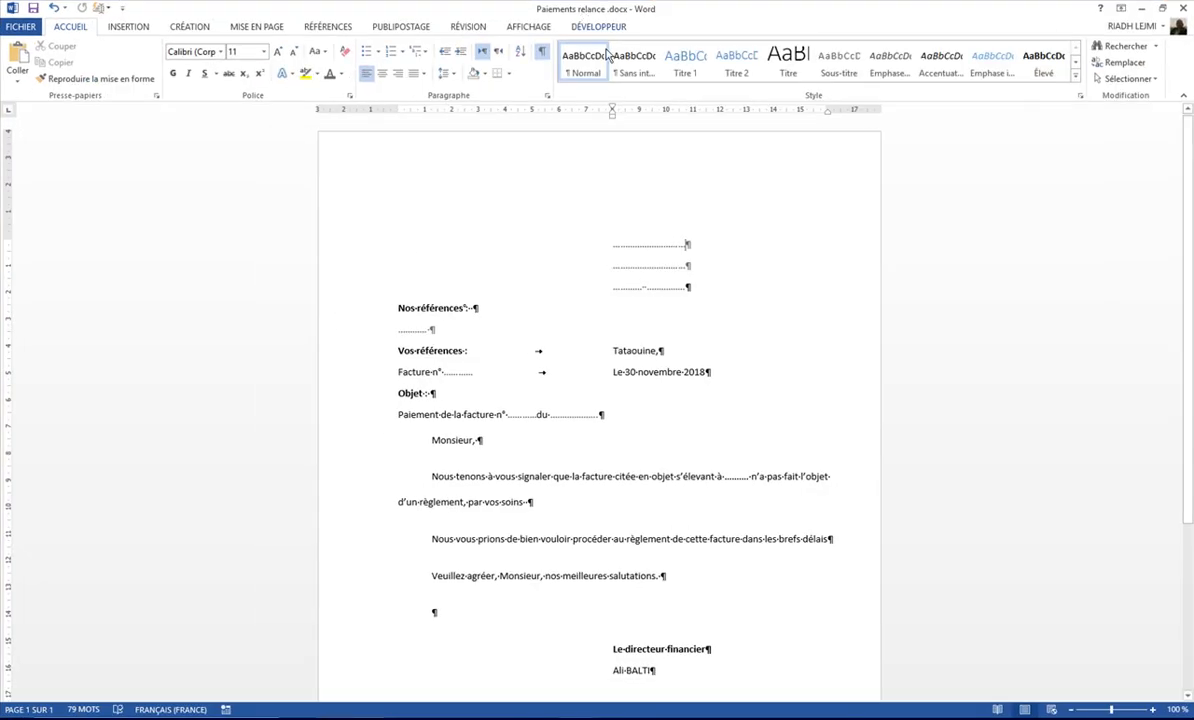
left_click(1142, 8)
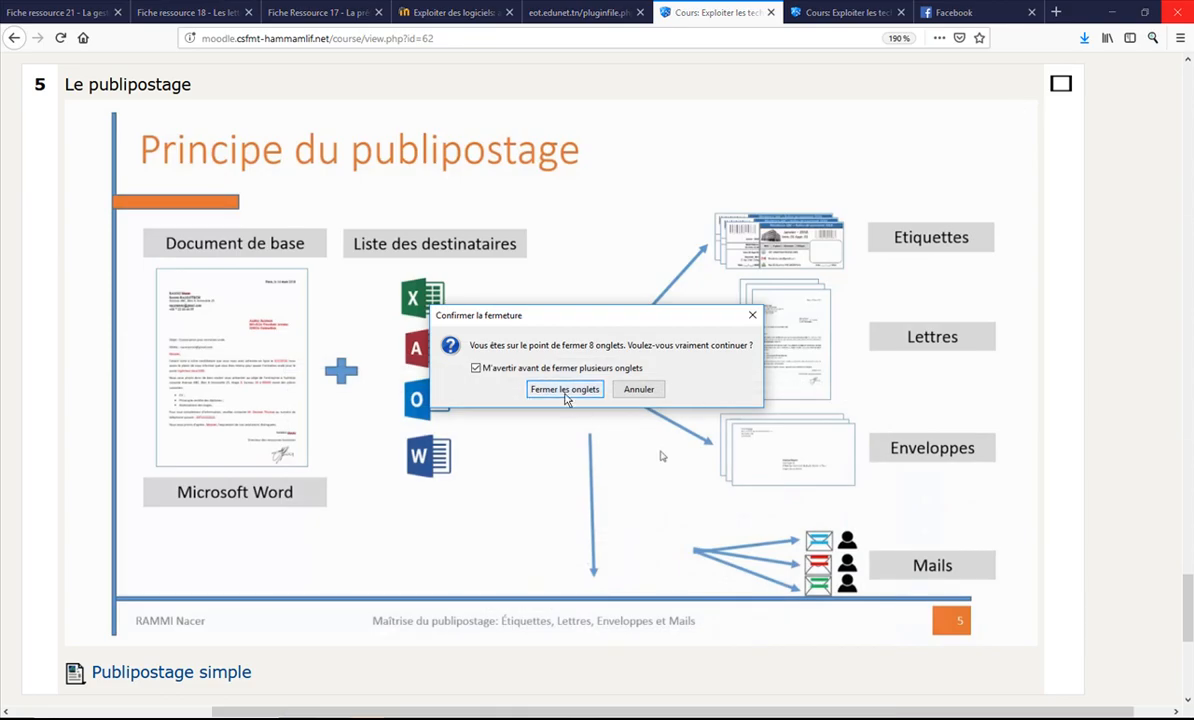
left_click(638, 389)
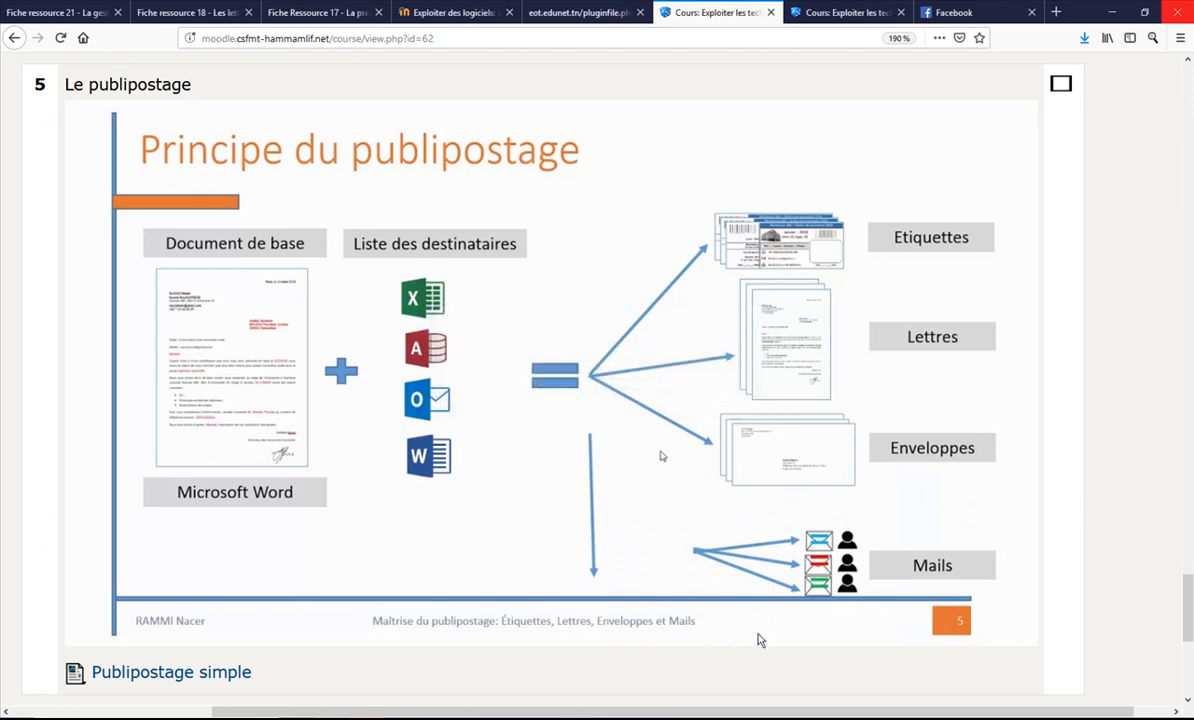
key("alt+Tab")
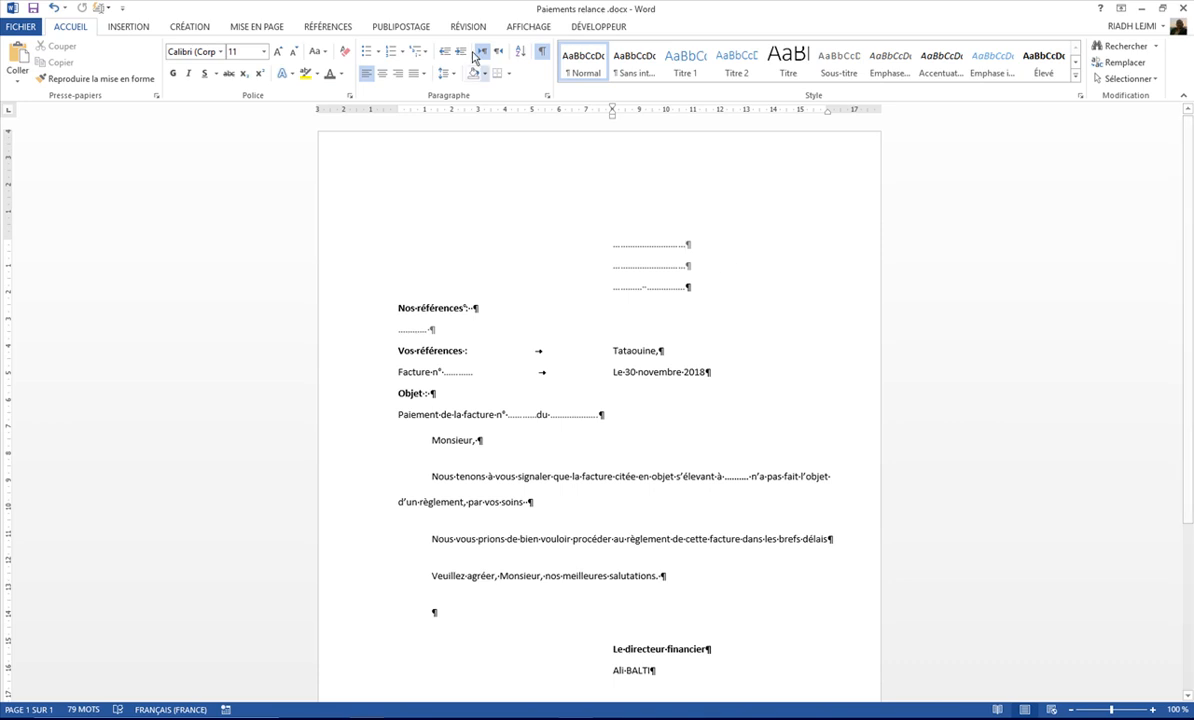
Step: Attach the existing list "liste des destinataires.xlsx" from D:\Publipostage as the letter's mail merge recipients, using table Feuil1$ with column headers
left_click(400, 27)
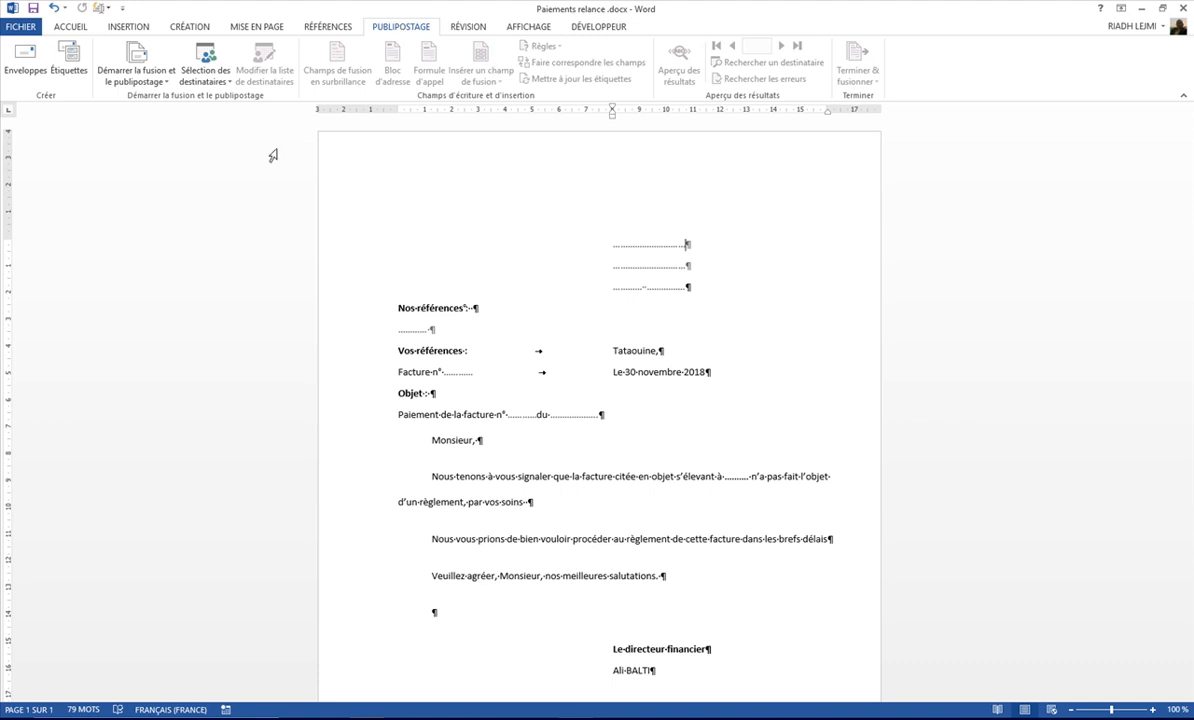
left_click(199, 84)
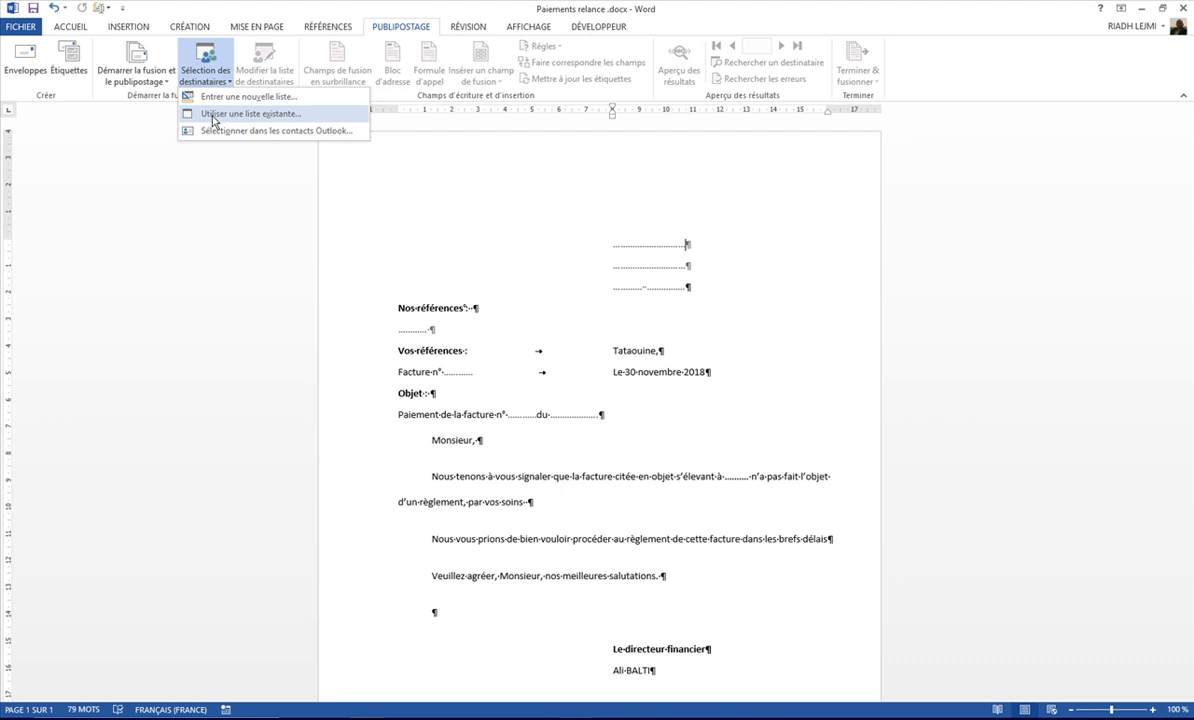
left_click(212, 119)
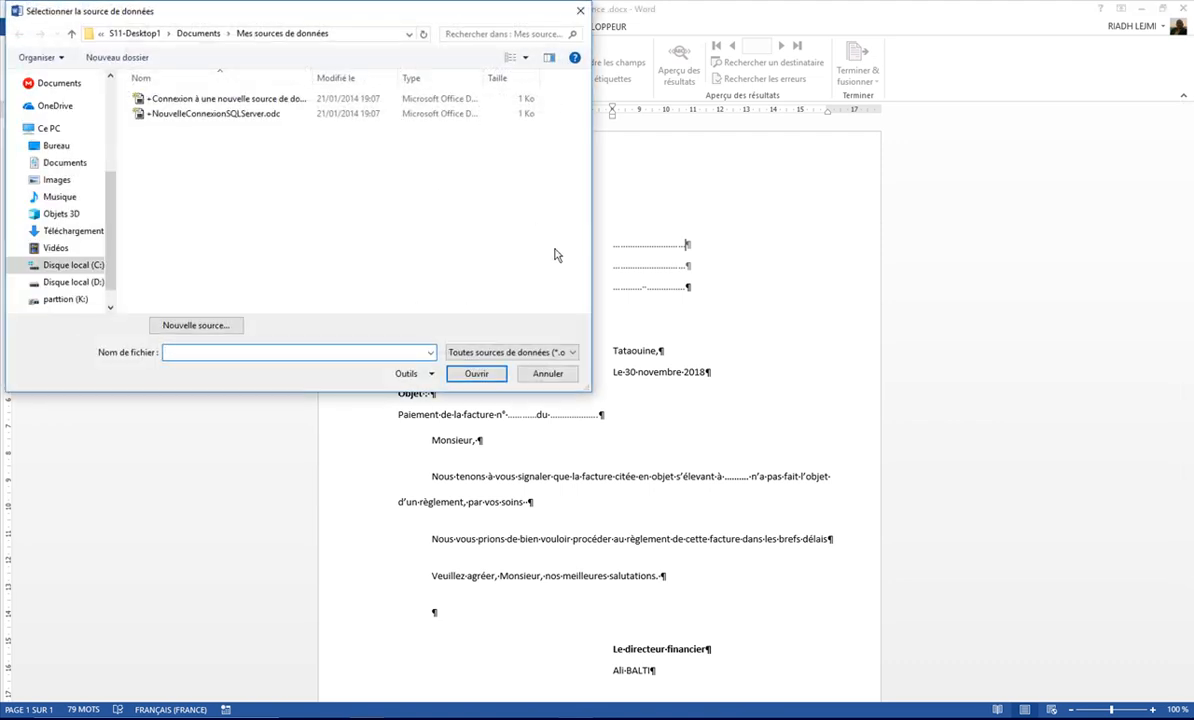
left_click(62, 283)
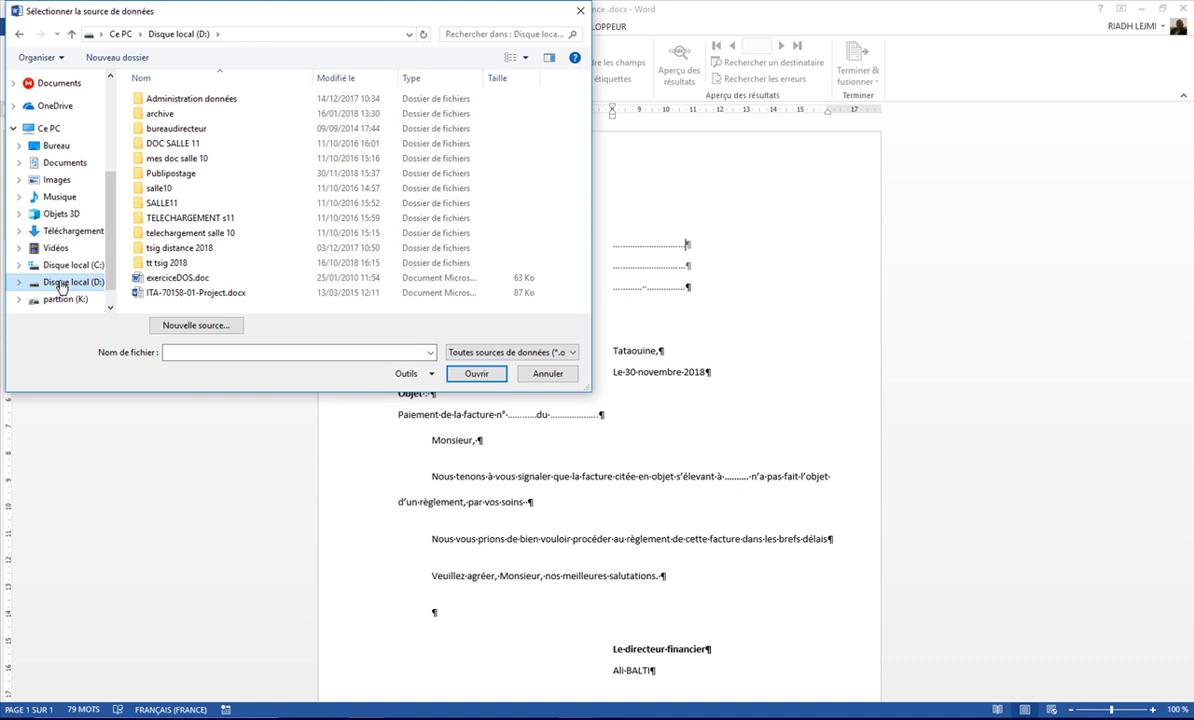
left_click(167, 175)
double_click(167, 175)
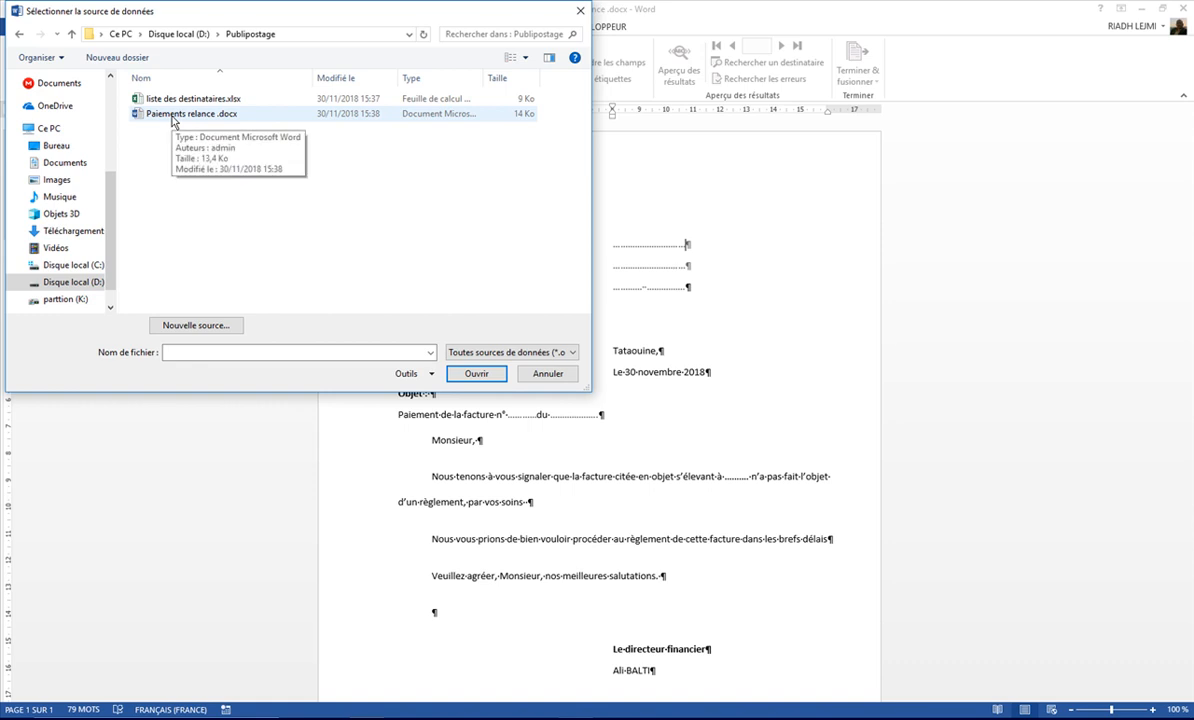
left_click(172, 101)
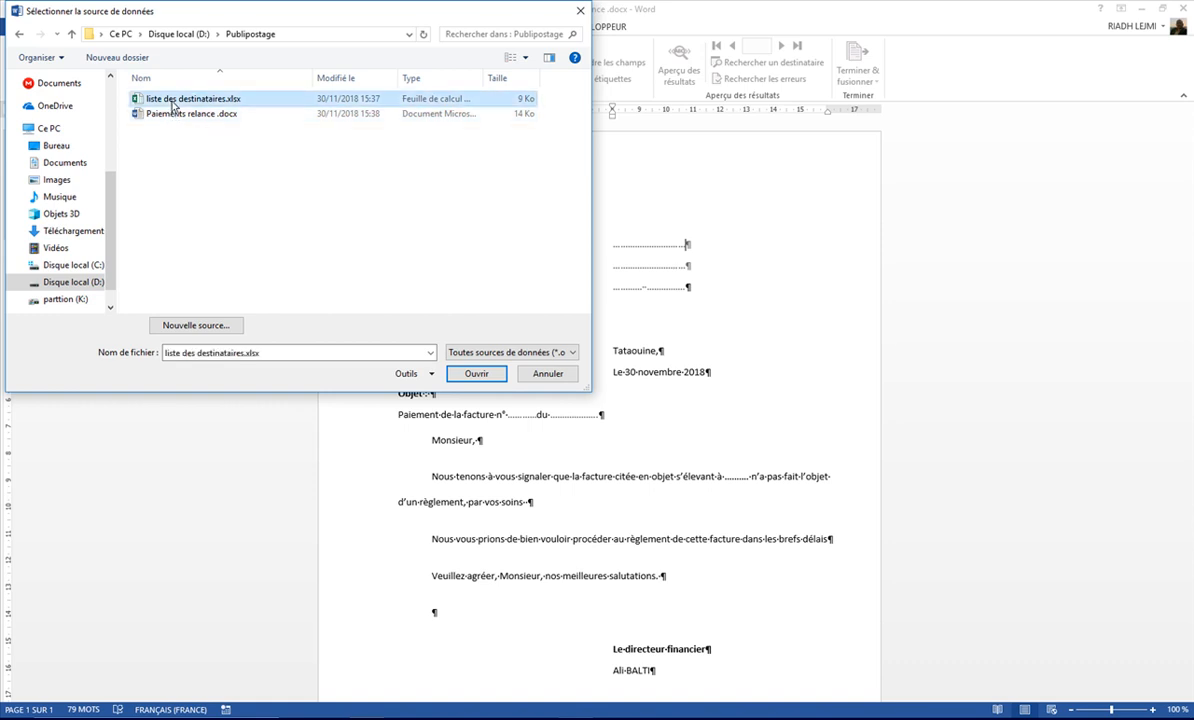
left_click(480, 373)
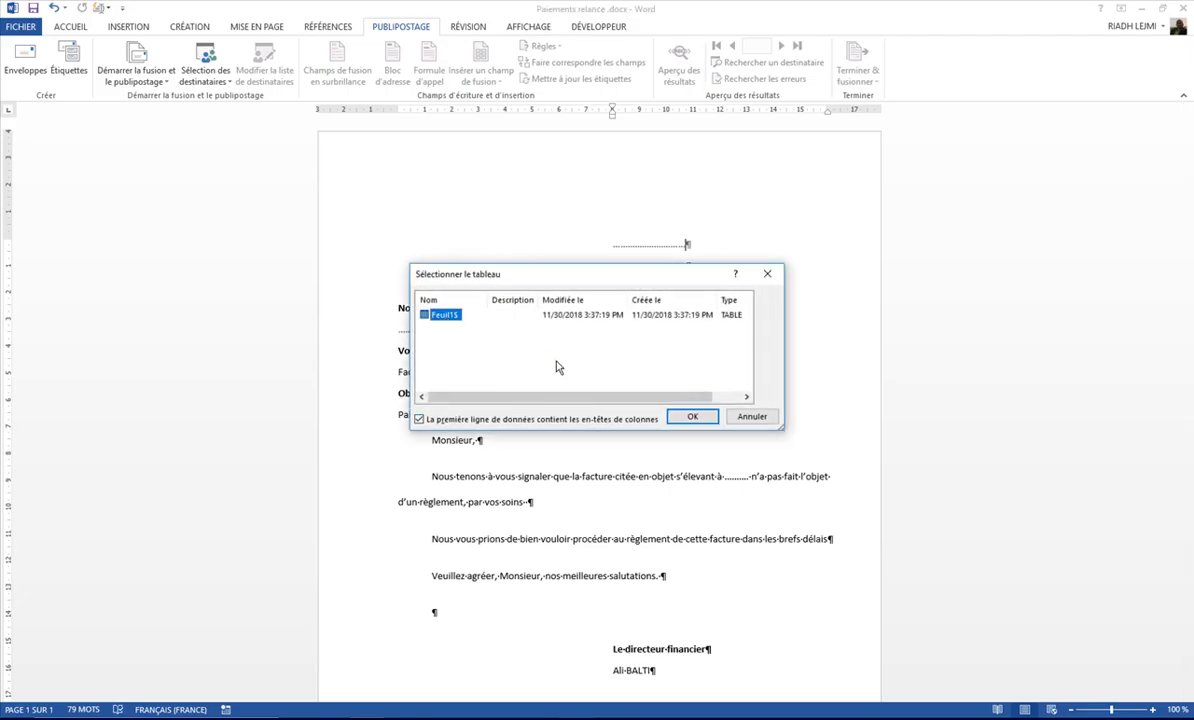
left_click(697, 420)
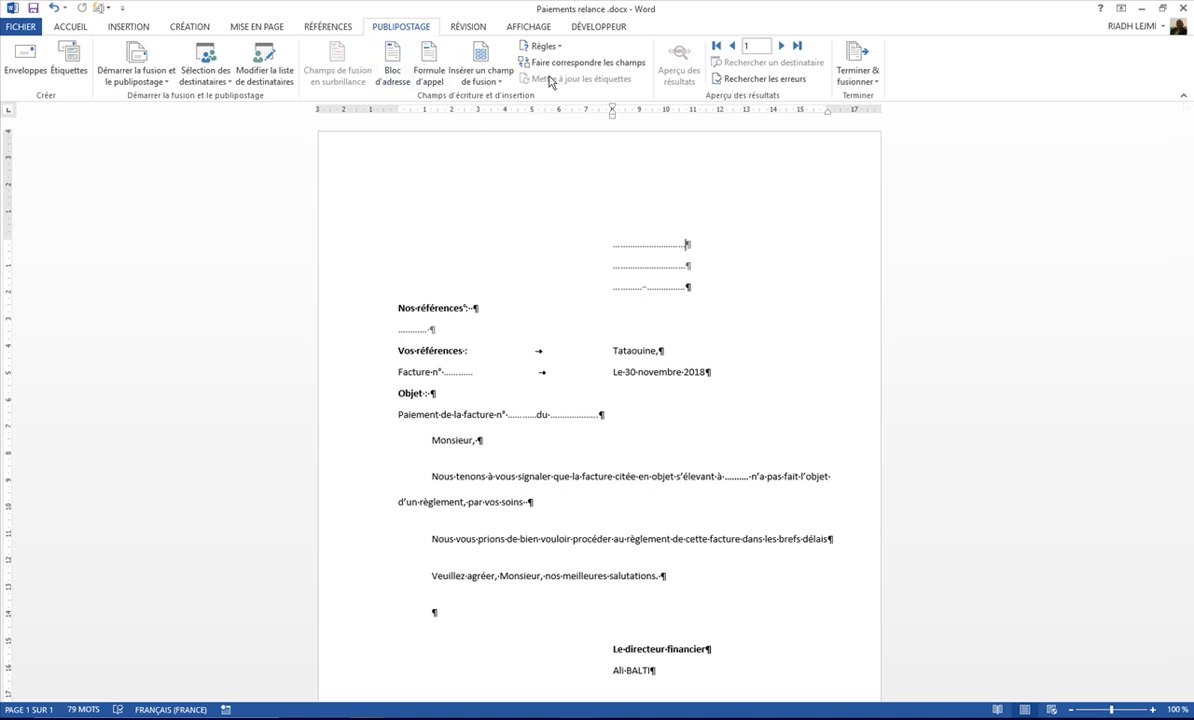
Step: Replace the first dotted line of the recipient's address block with the SOCIETE merge field
left_click(499, 84)
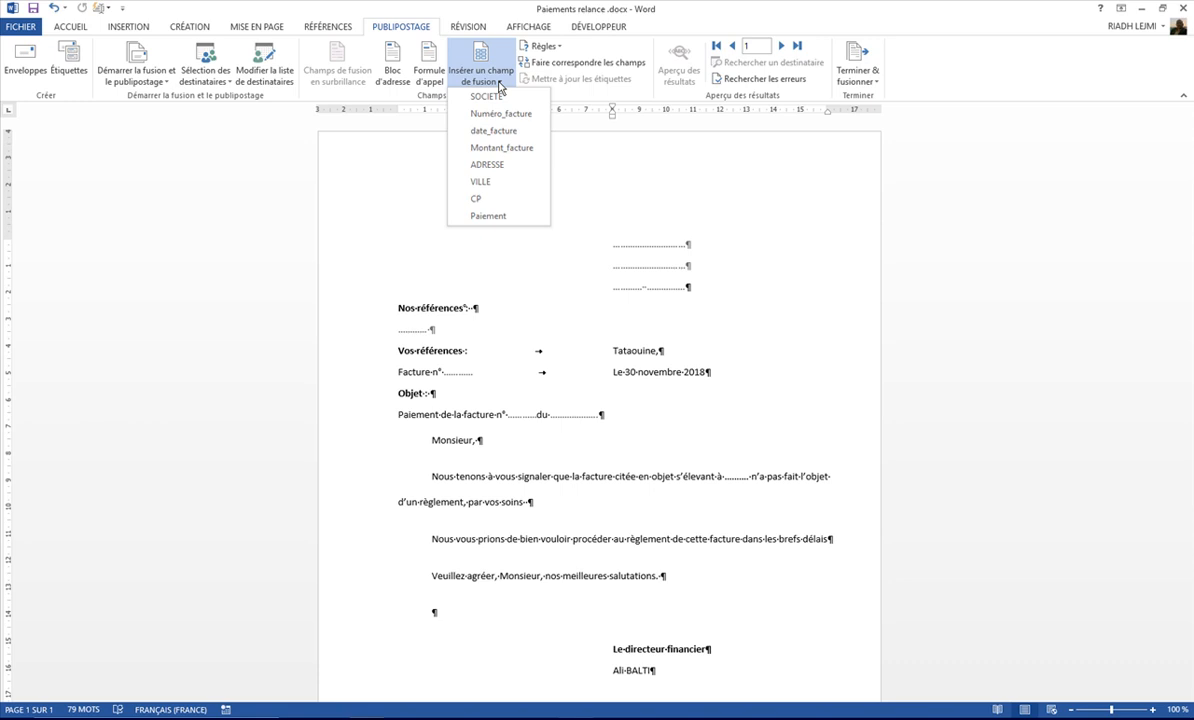
left_click(634, 245)
double_click(634, 246)
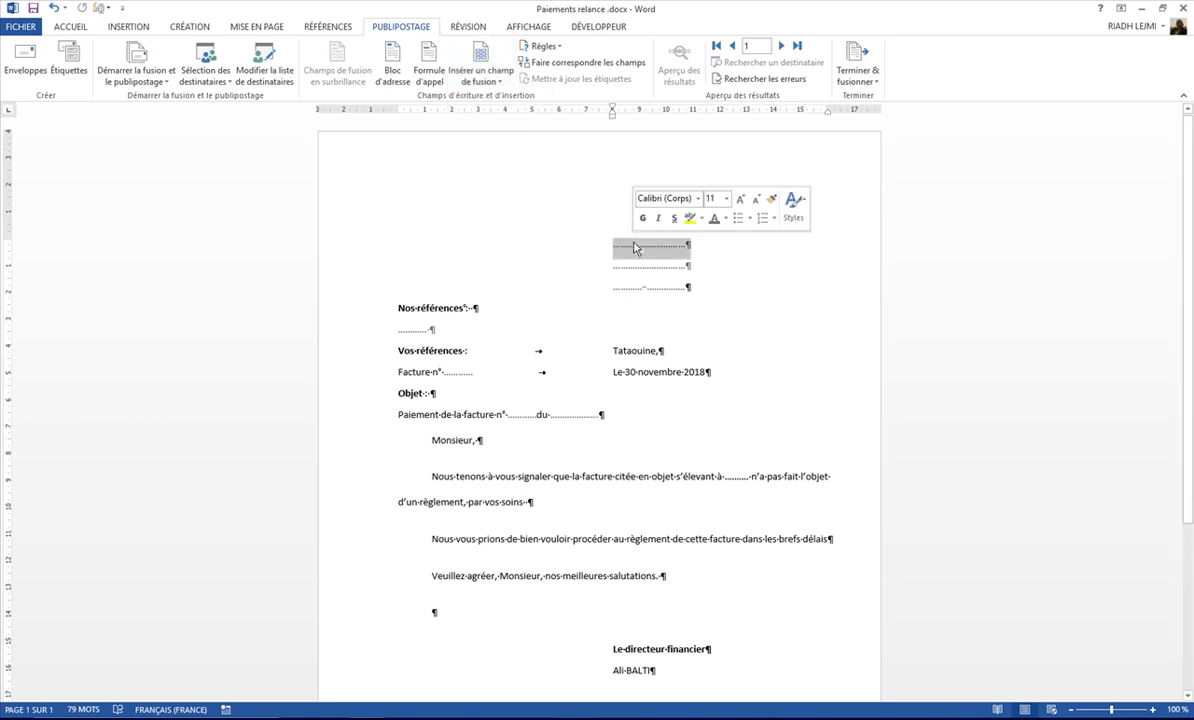
left_click(492, 84)
left_click(468, 101)
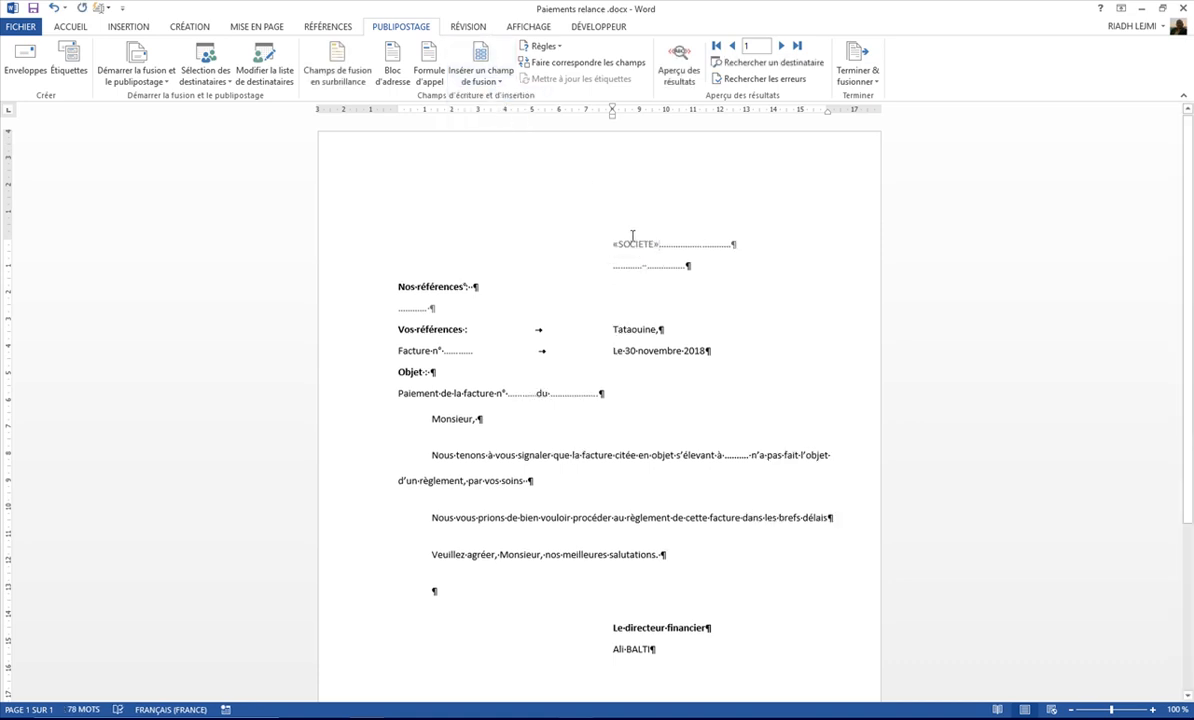
Step: Move the remaining address dots onto their own line below SOCIETE and replace them with the ADRESSE merge field
key("Return")
double_click(650, 266)
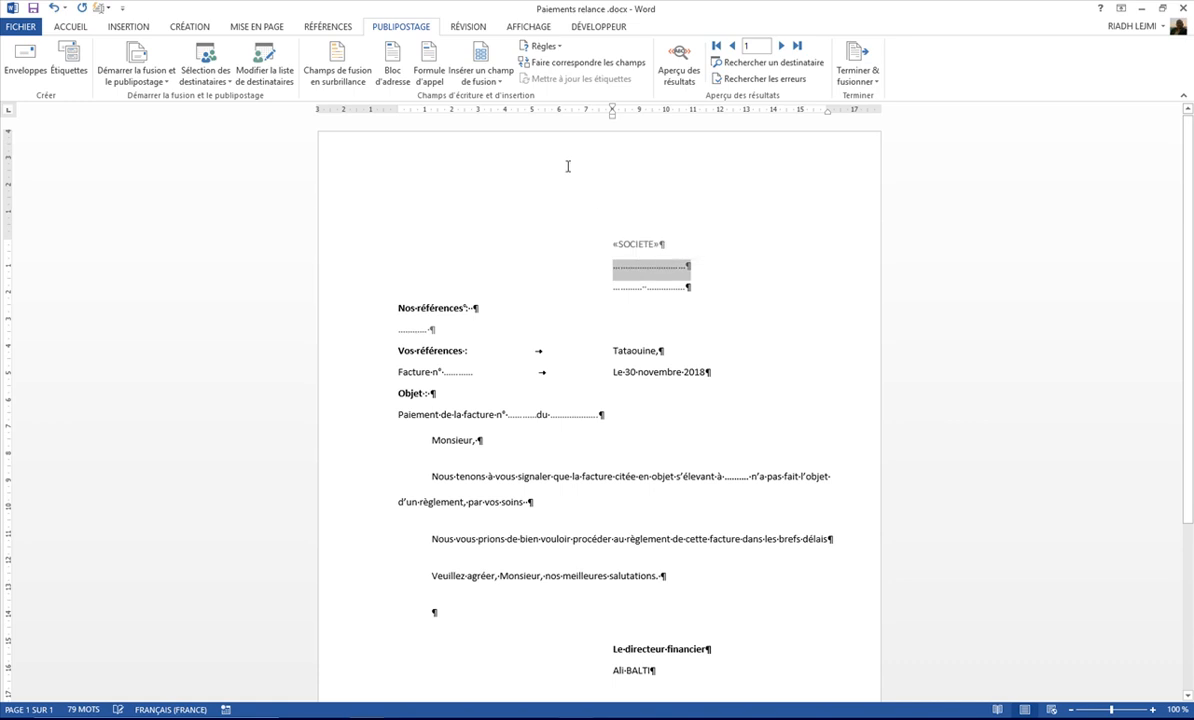
left_click(489, 83)
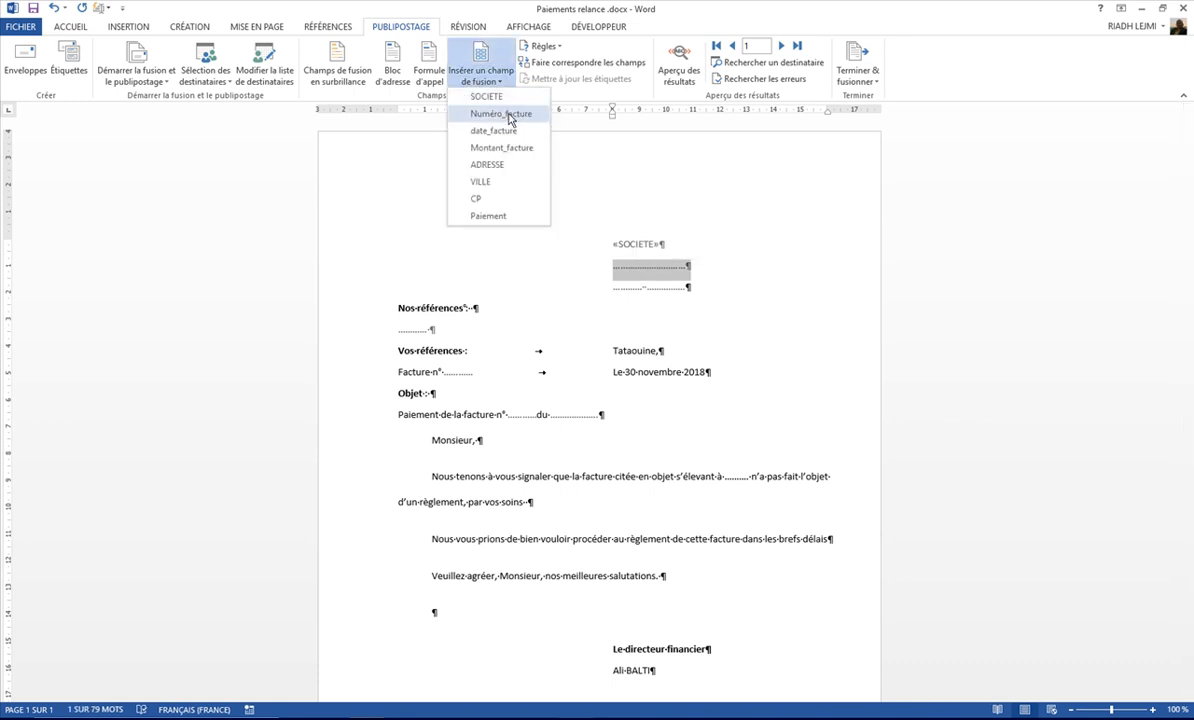
left_click(490, 164)
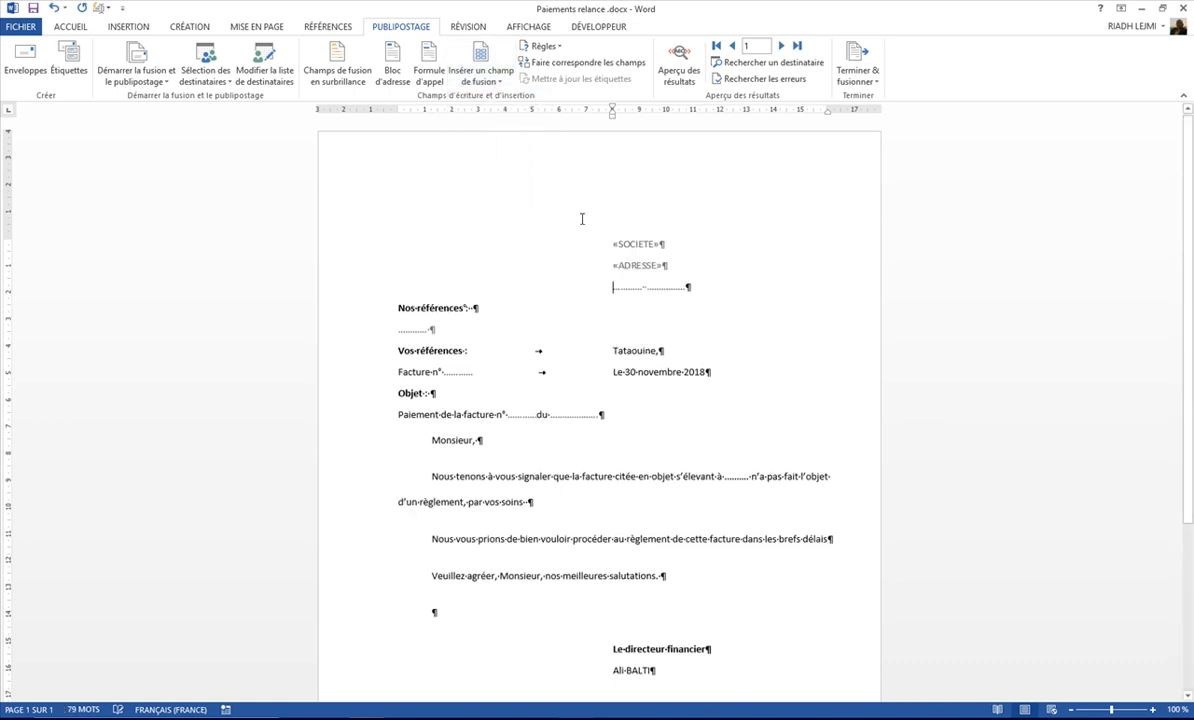
Step: Replace the two dotted placeholders on the address block's last line with the CP and VILLE merge fields
double_click(628, 288)
left_click(489, 80)
left_click(490, 200)
double_click(655, 288)
left_click(478, 82)
left_click(482, 183)
Step: Replace the dotted invoice numbers under Vos références and Objet with the Numéro_facture merge field
double_click(460, 375)
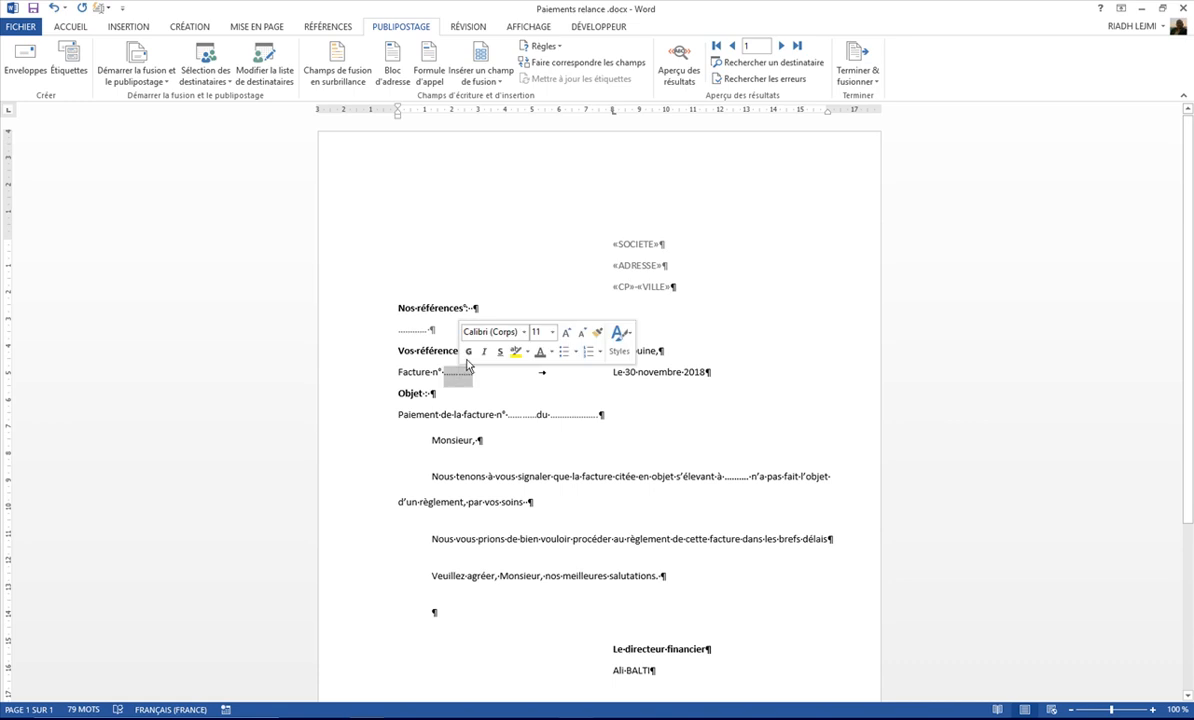
left_click(480, 80)
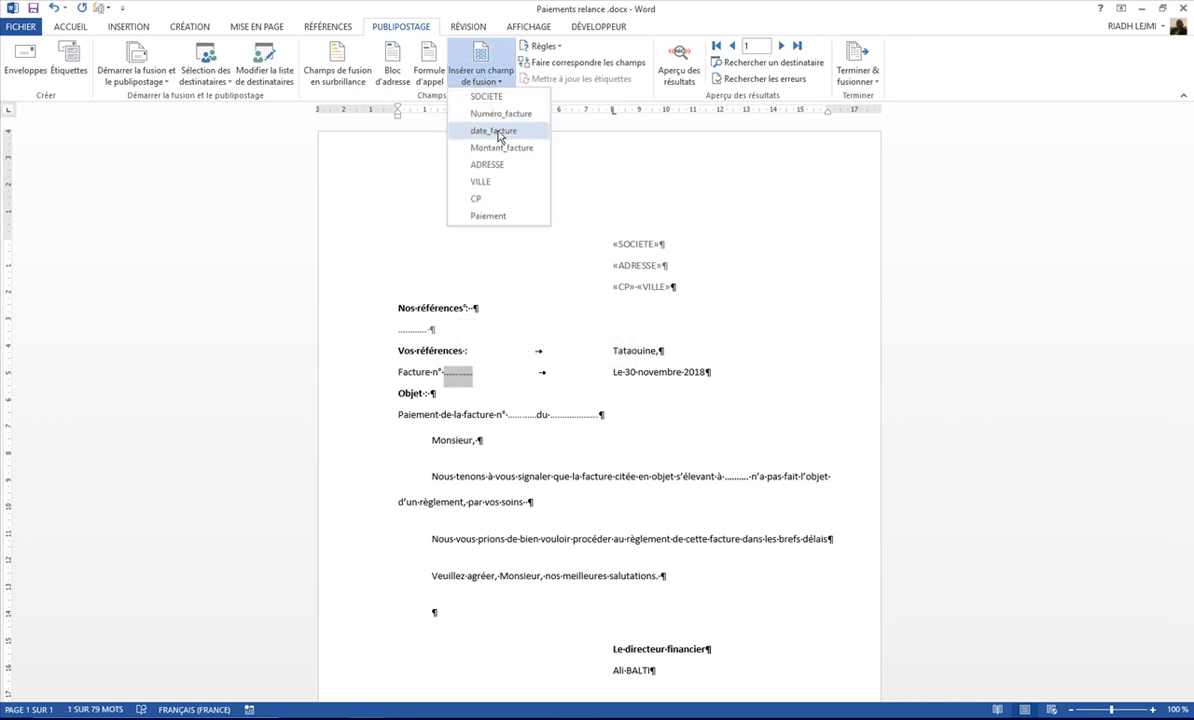
left_click(498, 114)
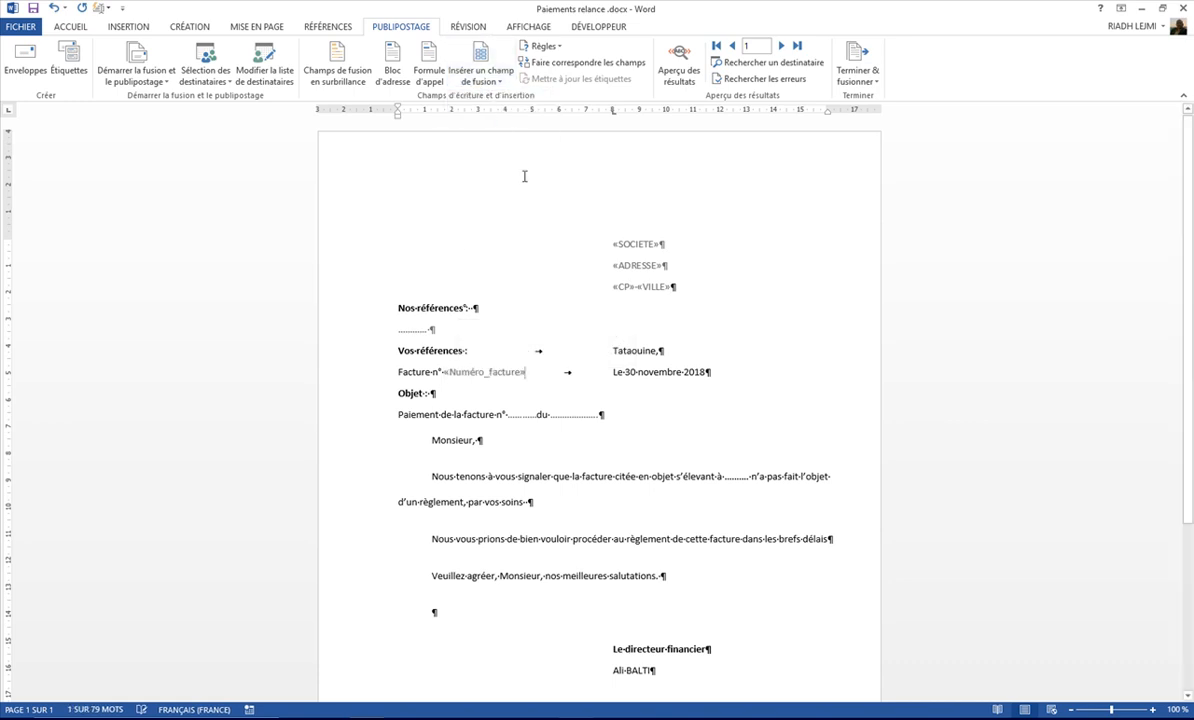
double_click(520, 414)
left_click(480, 80)
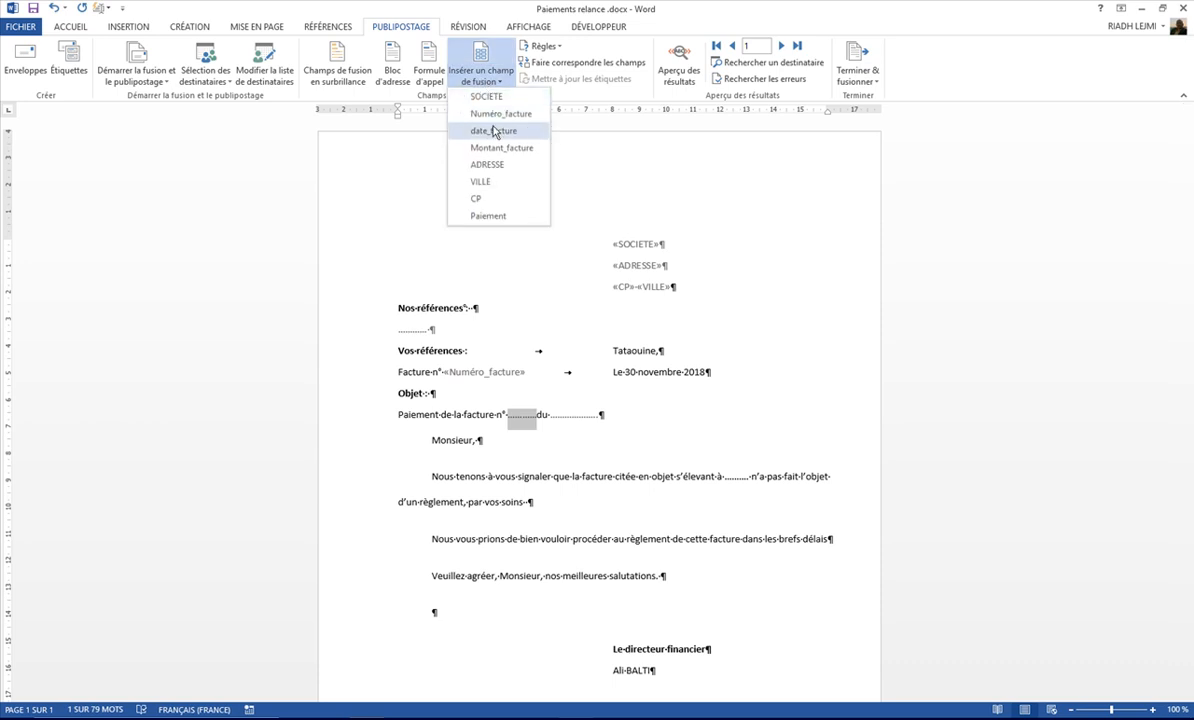
left_click(498, 114)
Step: Replace the dotted date in the Objet line with the date_facture merge field and add a space before "du"
double_click(625, 414)
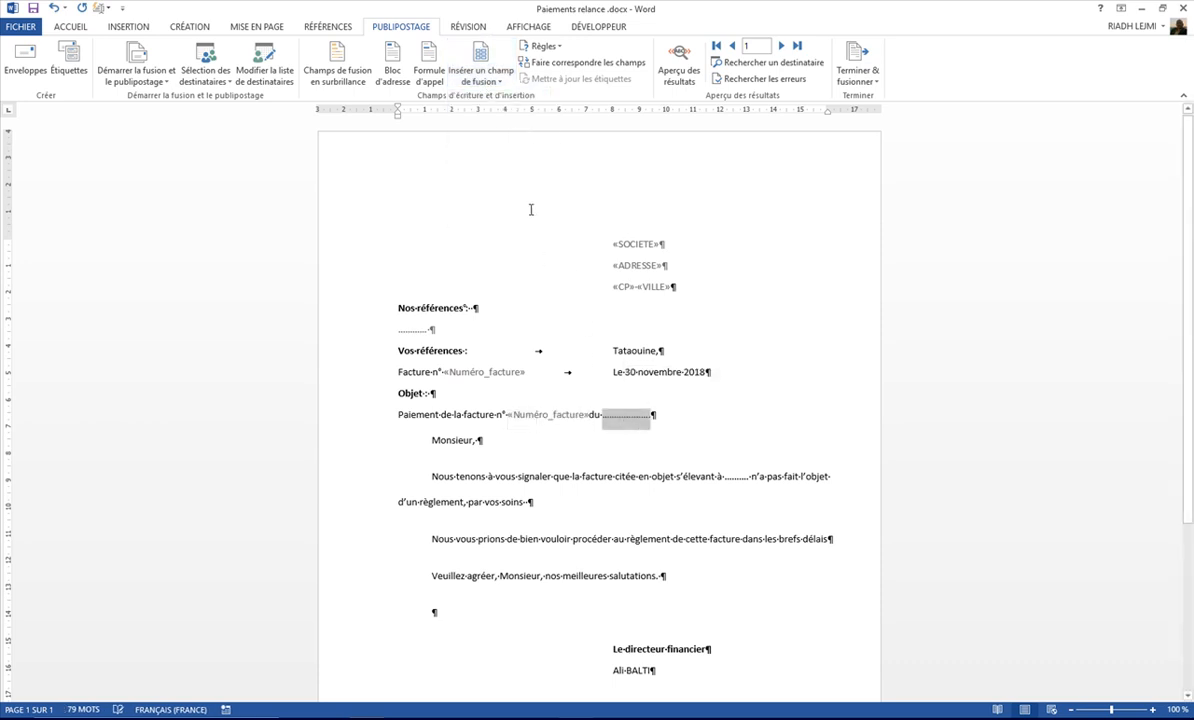
left_click(480, 80)
left_click(495, 131)
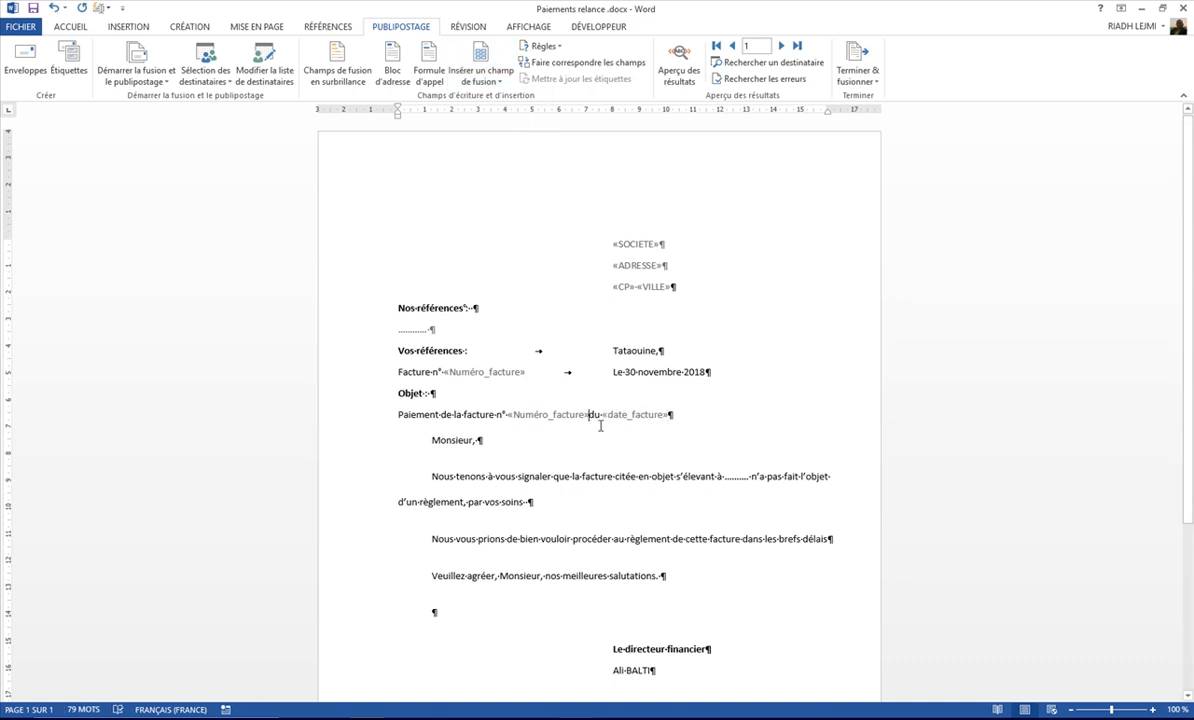
left_click(533, 454)
Step: Replace the dotted amount after "s'élevant à" with the Montant_facture merge field, keeping a space before "n'a"
double_click(739, 478)
left_click(481, 80)
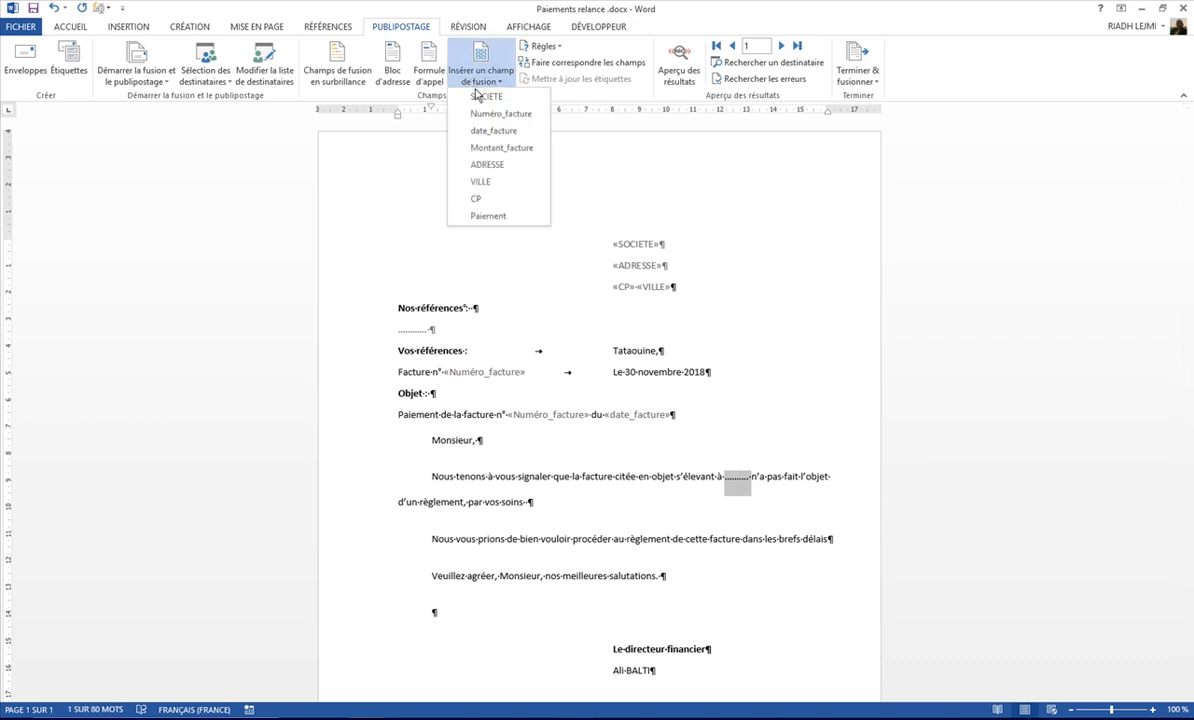
left_click(495, 148)
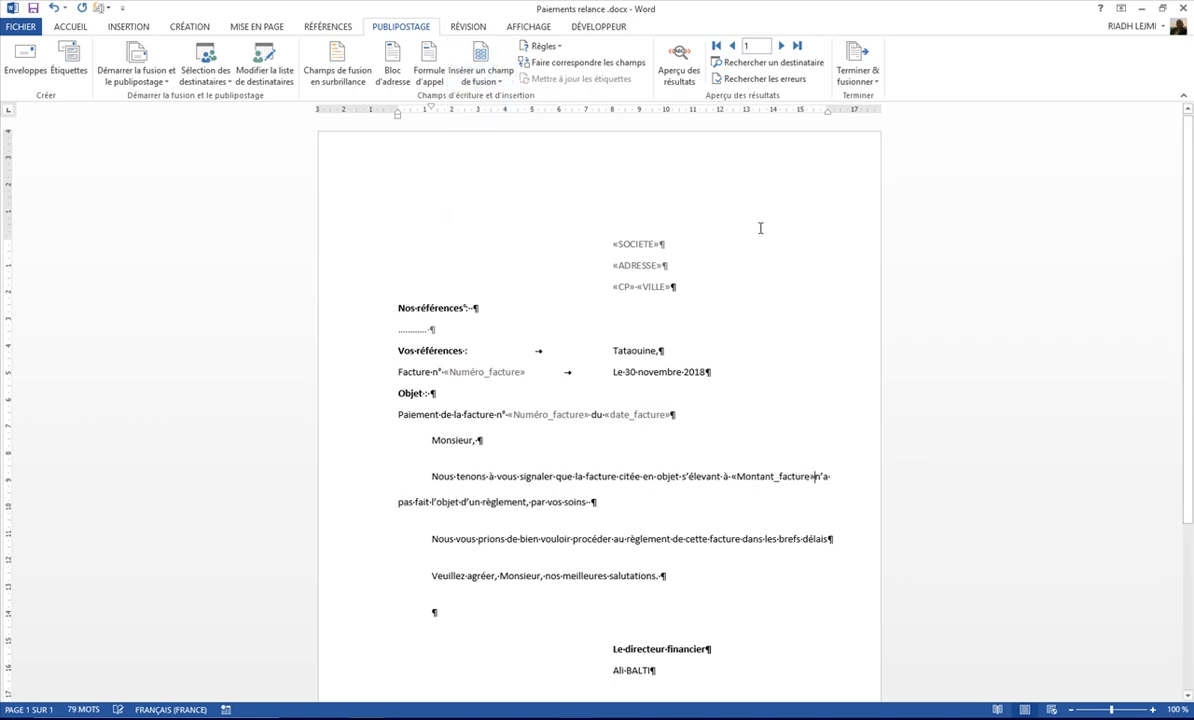
left_click(815, 478)
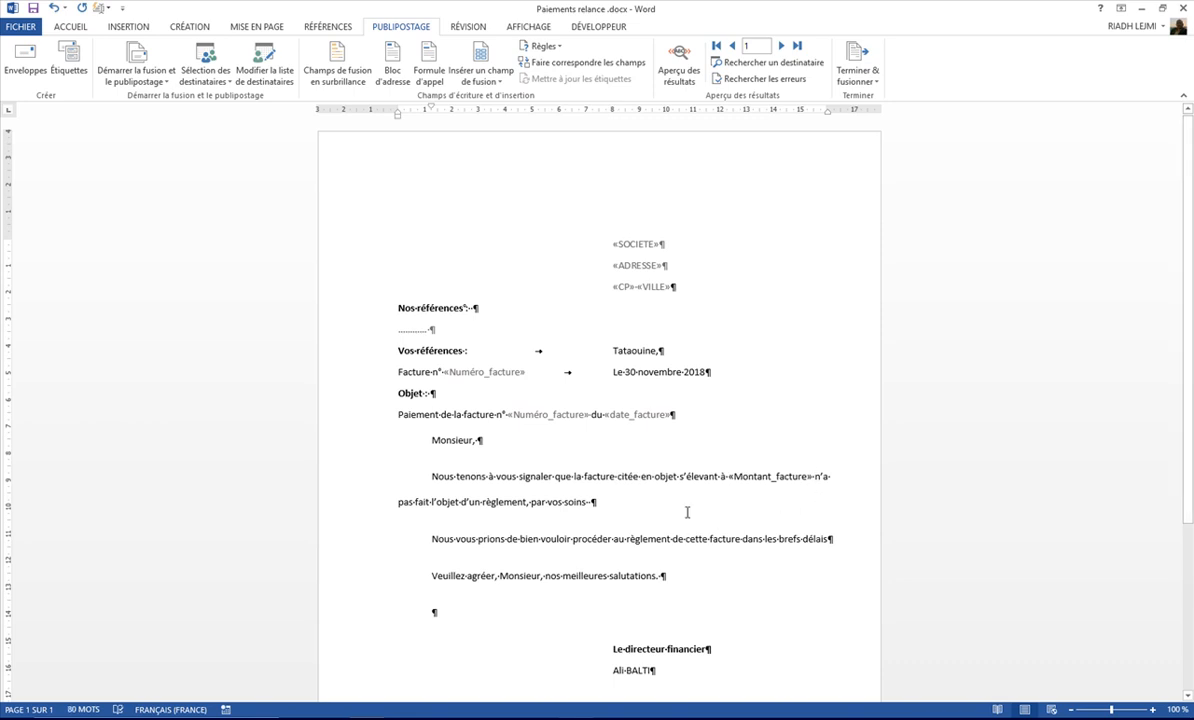
Step: Preview the merge results from record 1 through record 8, and return the letter to showing its merge fields
scroll(687, 512, "down", 2)
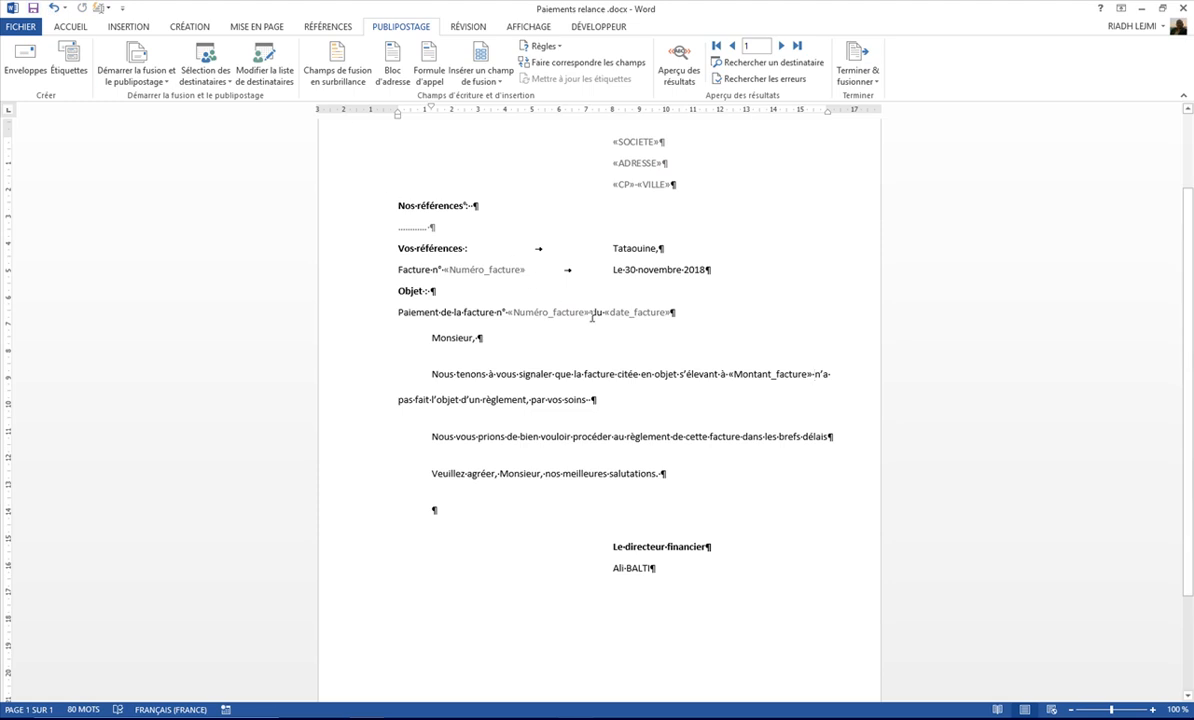
scroll(599, 316, "up", 2)
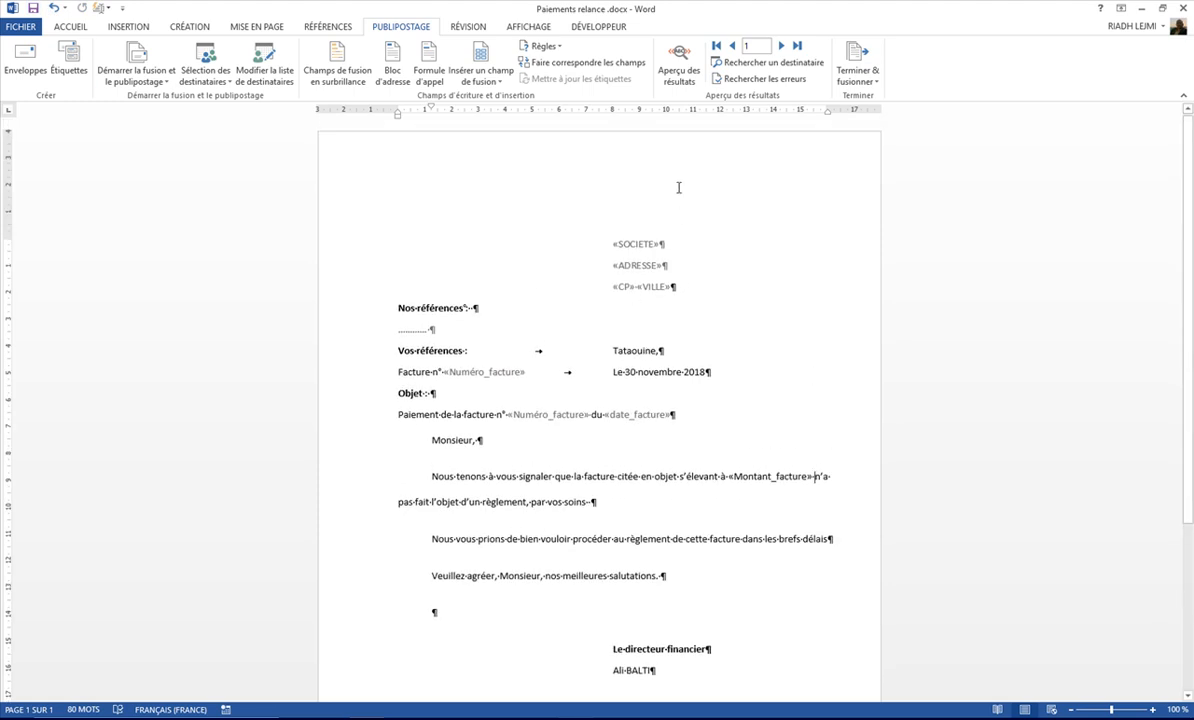
left_click(685, 66)
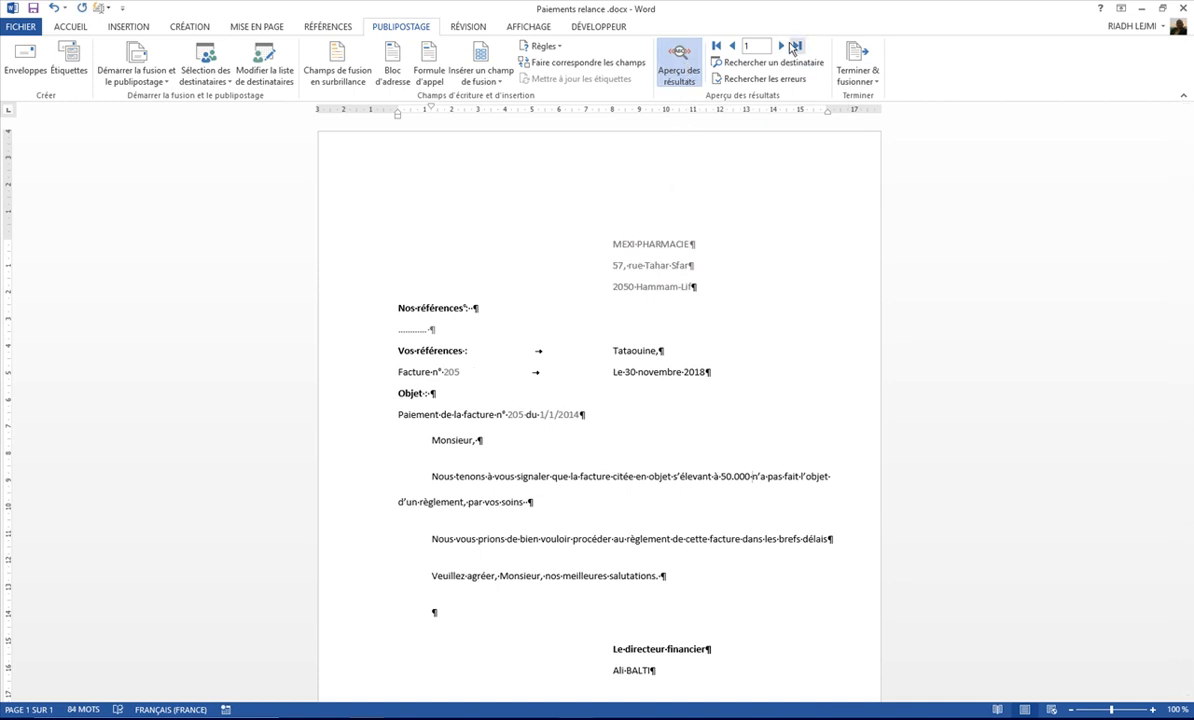
left_click(784, 46)
left_click(784, 46)
left_click(784, 46)
left_click(784, 46)
left_click(784, 46)
left_click(784, 46)
left_click(784, 46)
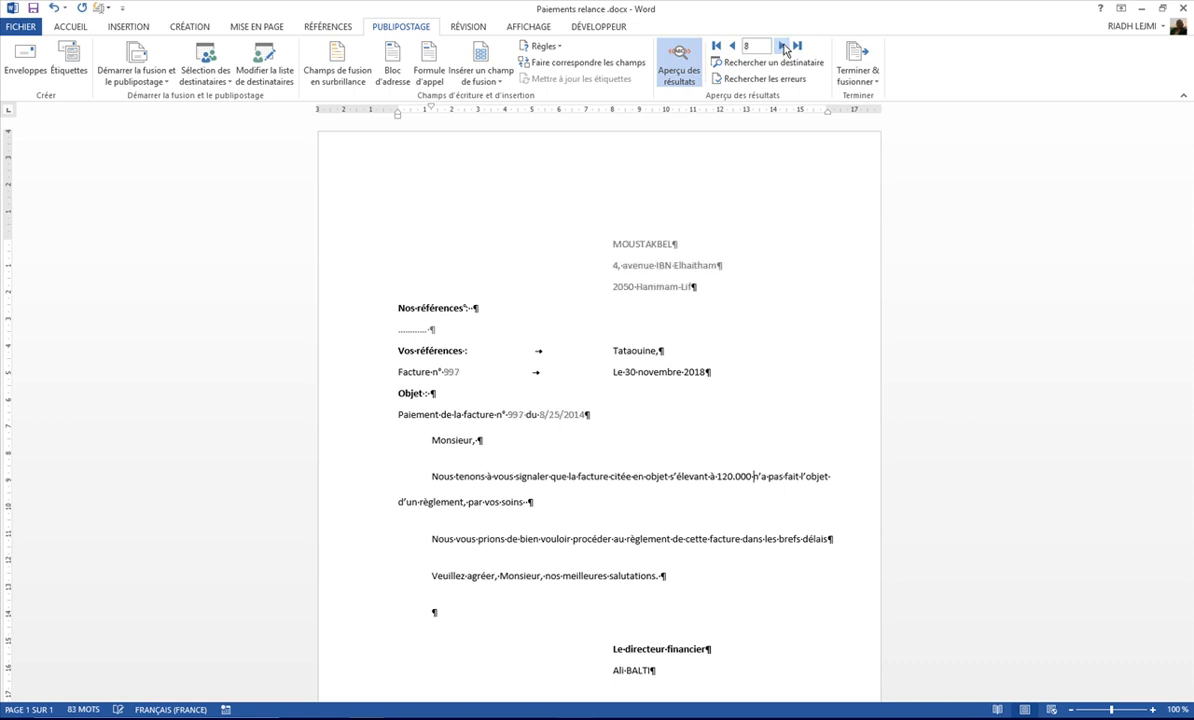
left_click(681, 62)
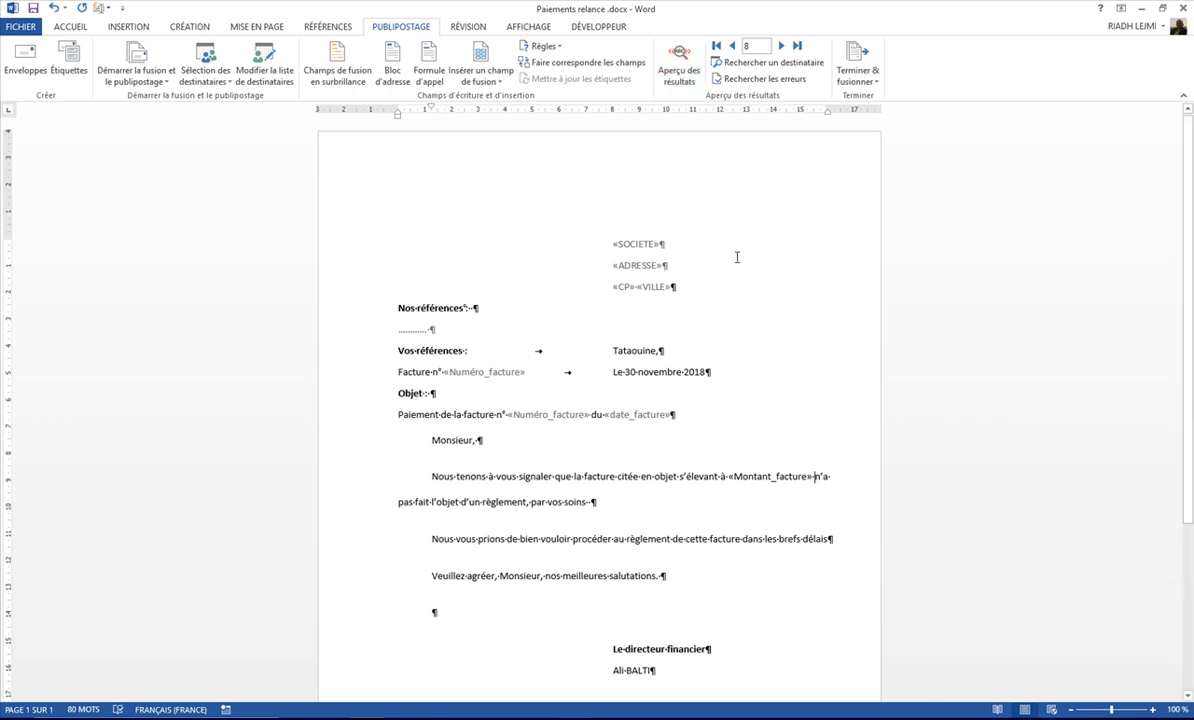
left_click(866, 84)
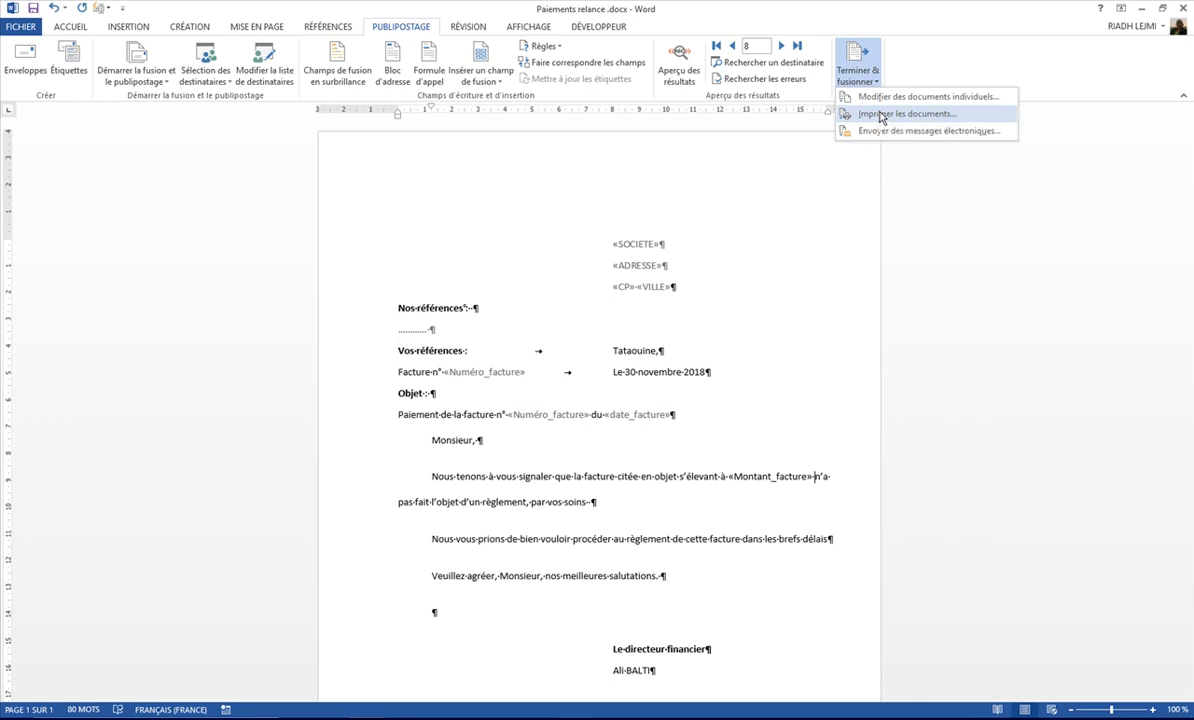
left_click(877, 113)
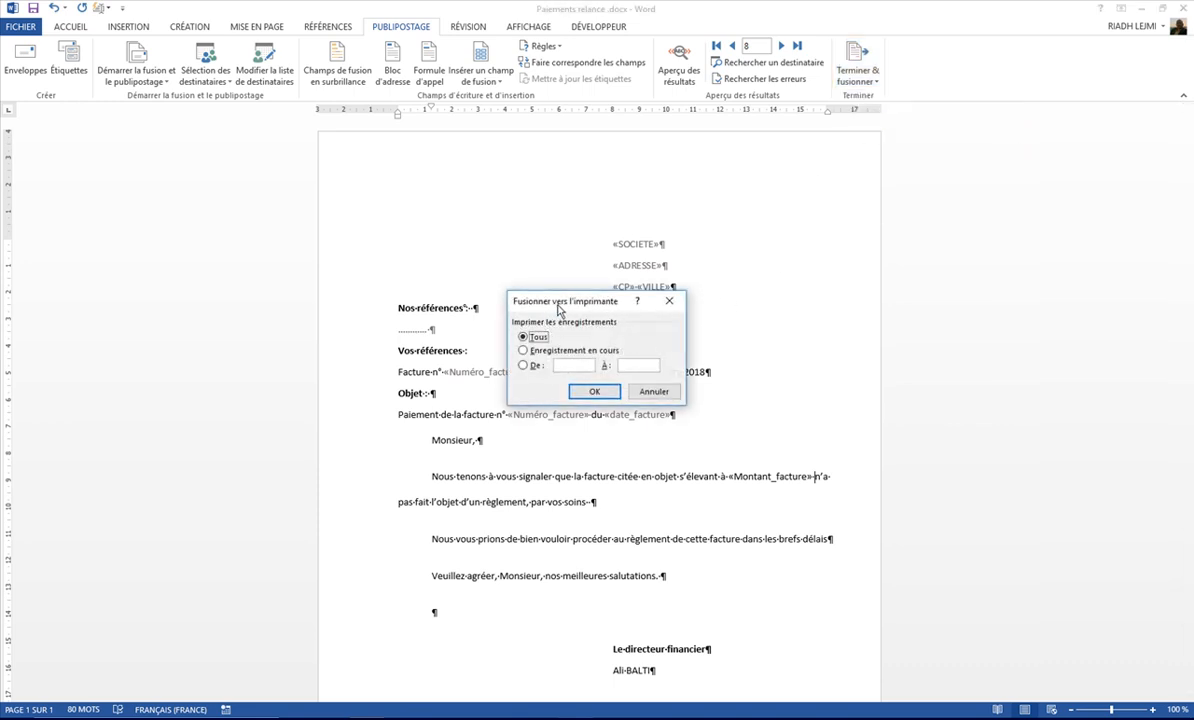
left_click(656, 393)
Step: Finish the merge by generating individual letters for all records in a new document
left_click(858, 78)
left_click(885, 98)
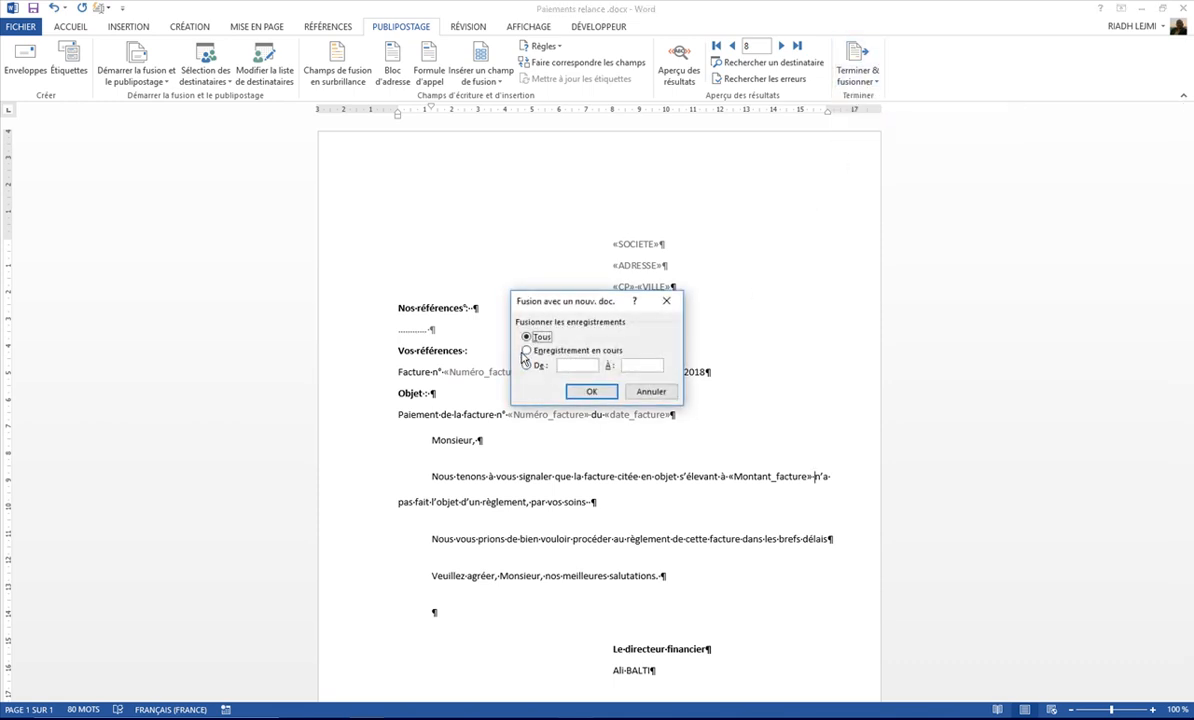
left_click(592, 392)
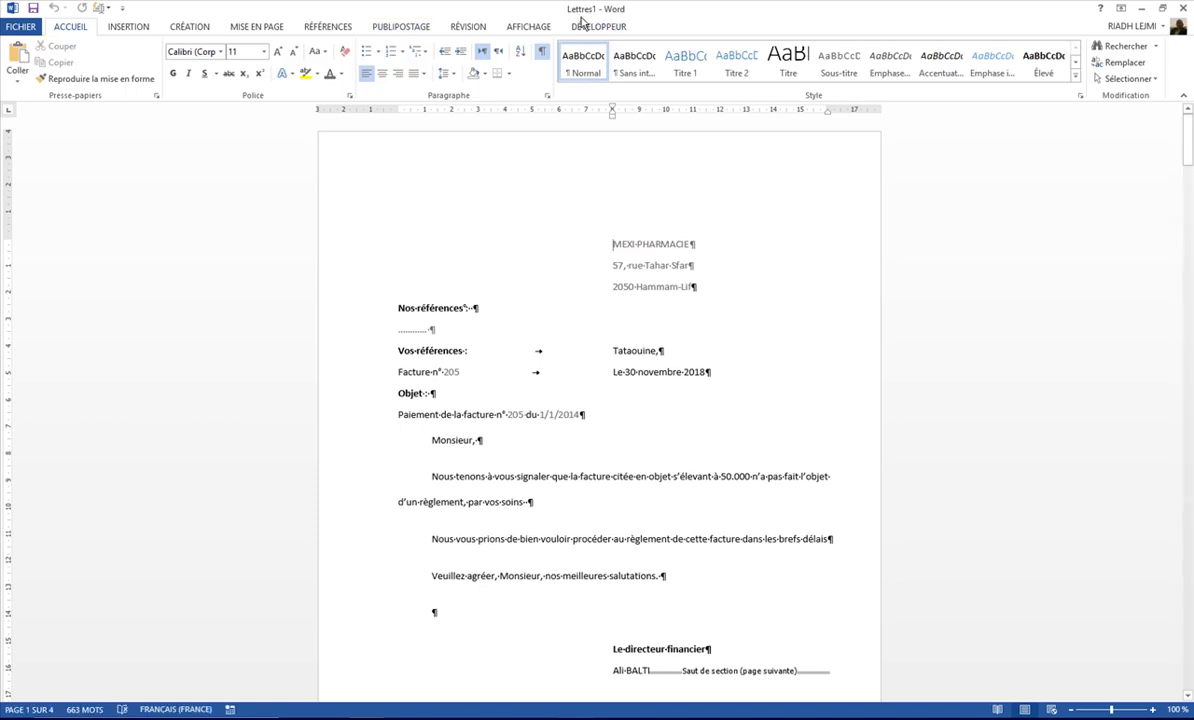
Step: Compare the merged document's window with the main letter behind it, and look through the generated letters at full size
left_click(1164, 9)
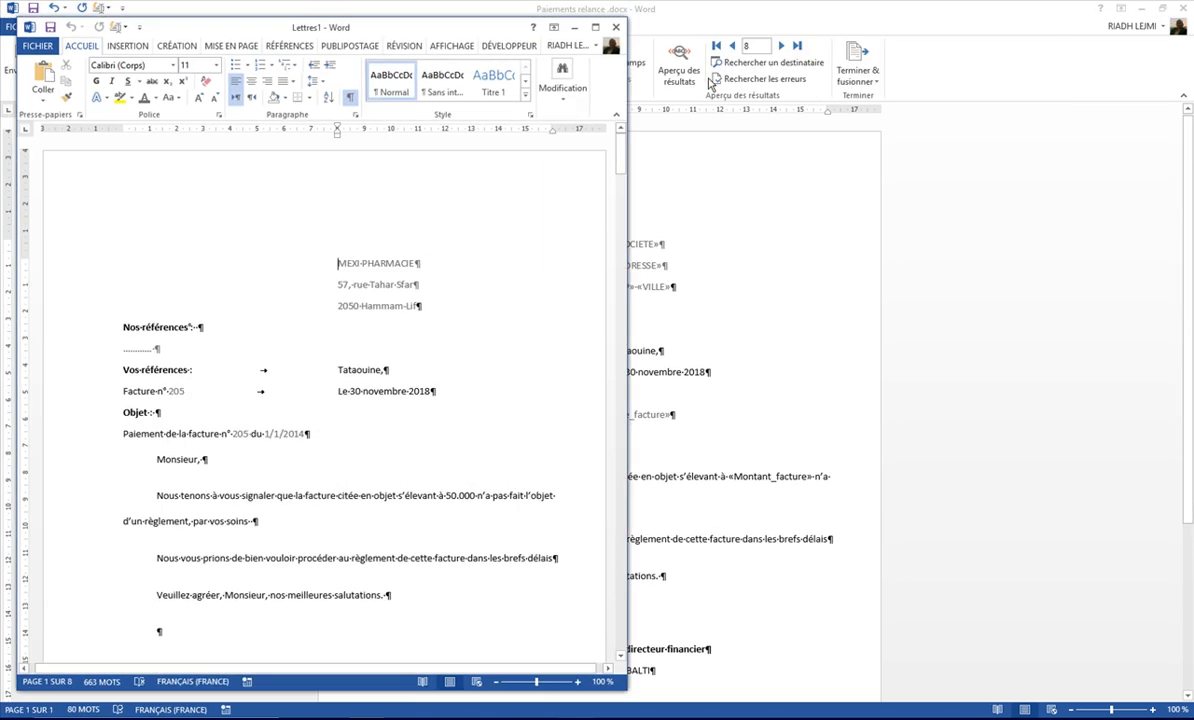
left_click_drag(920, 205, 622, 24)
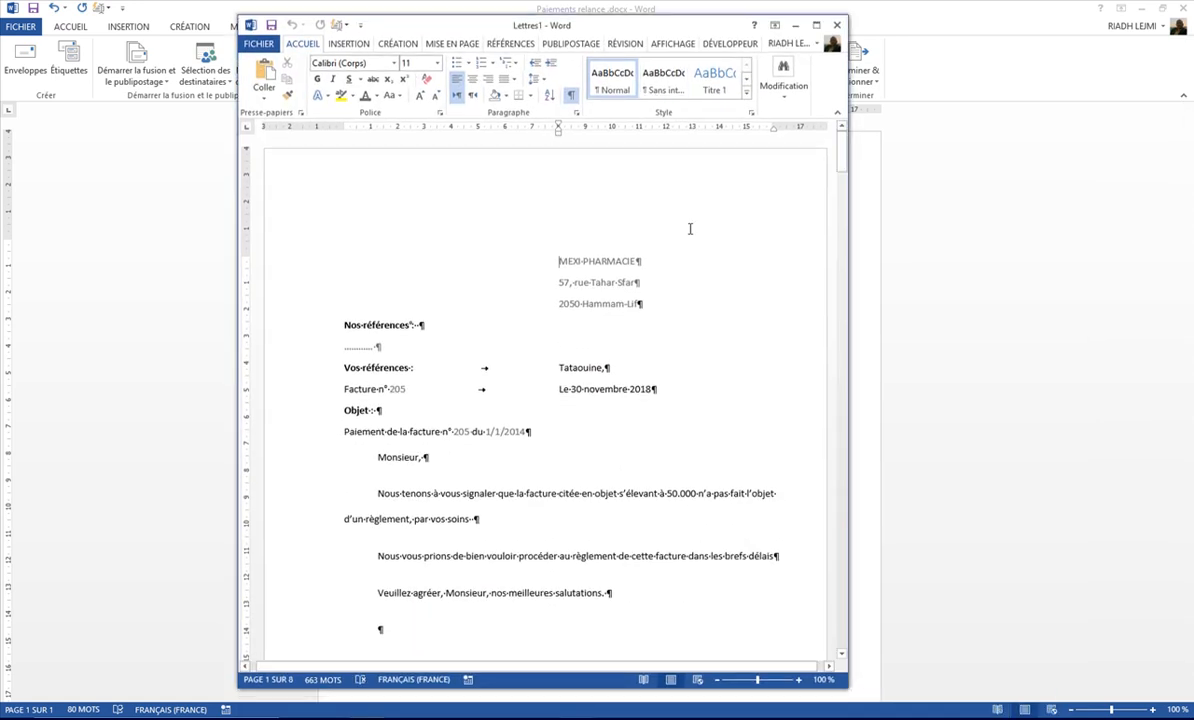
left_click(816, 24)
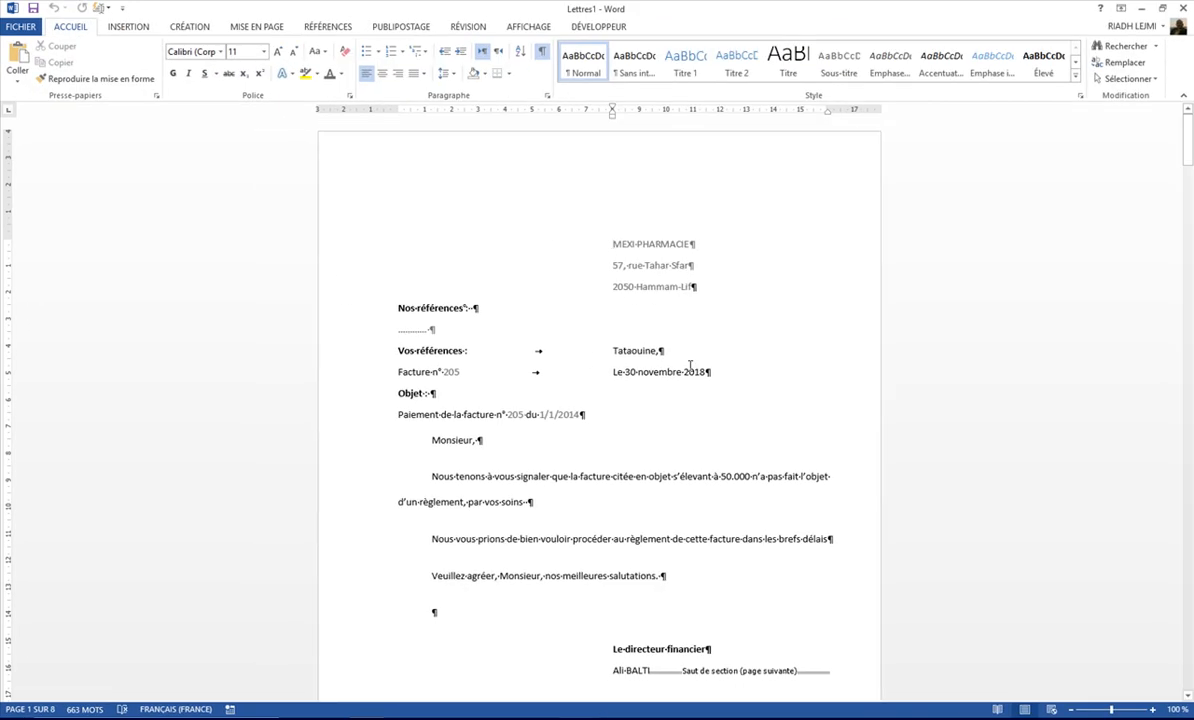
scroll(690, 365, "down", 12)
scroll(700, 422, "down", 12)
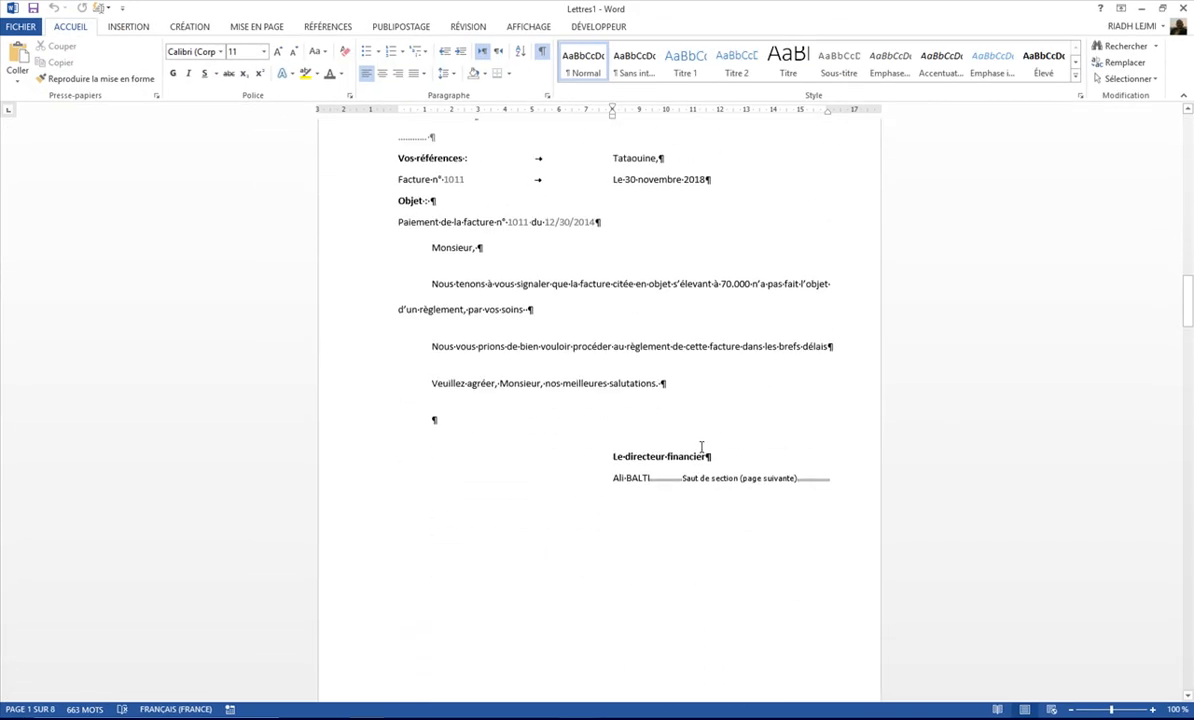
Step: Check the merged letters in the print preview, and close the Lettres1 document without saving or printing it
left_click(20, 26)
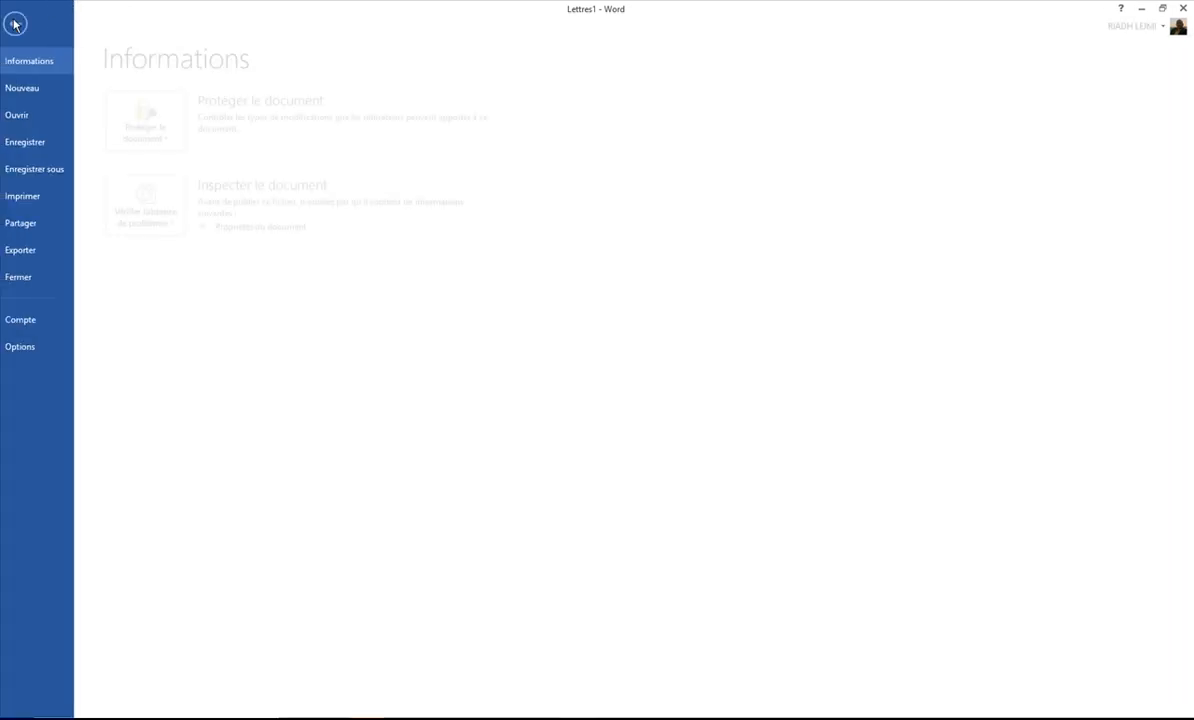
left_click(36, 196)
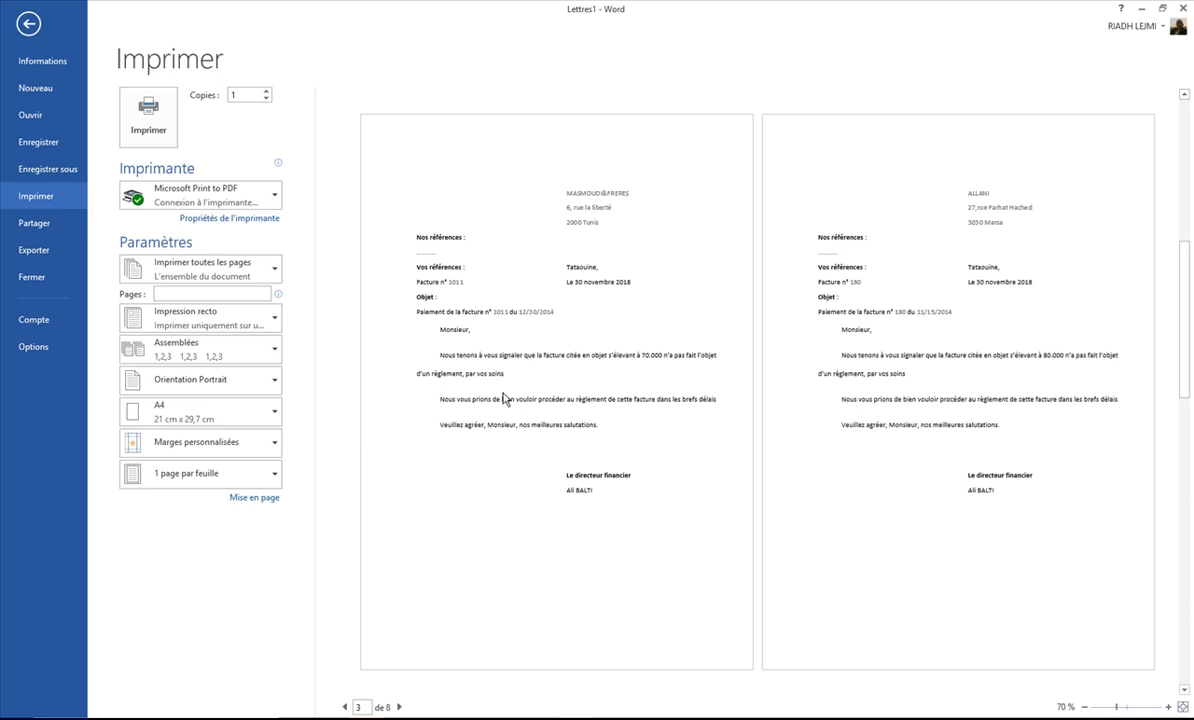
scroll(505, 403, "down", 5)
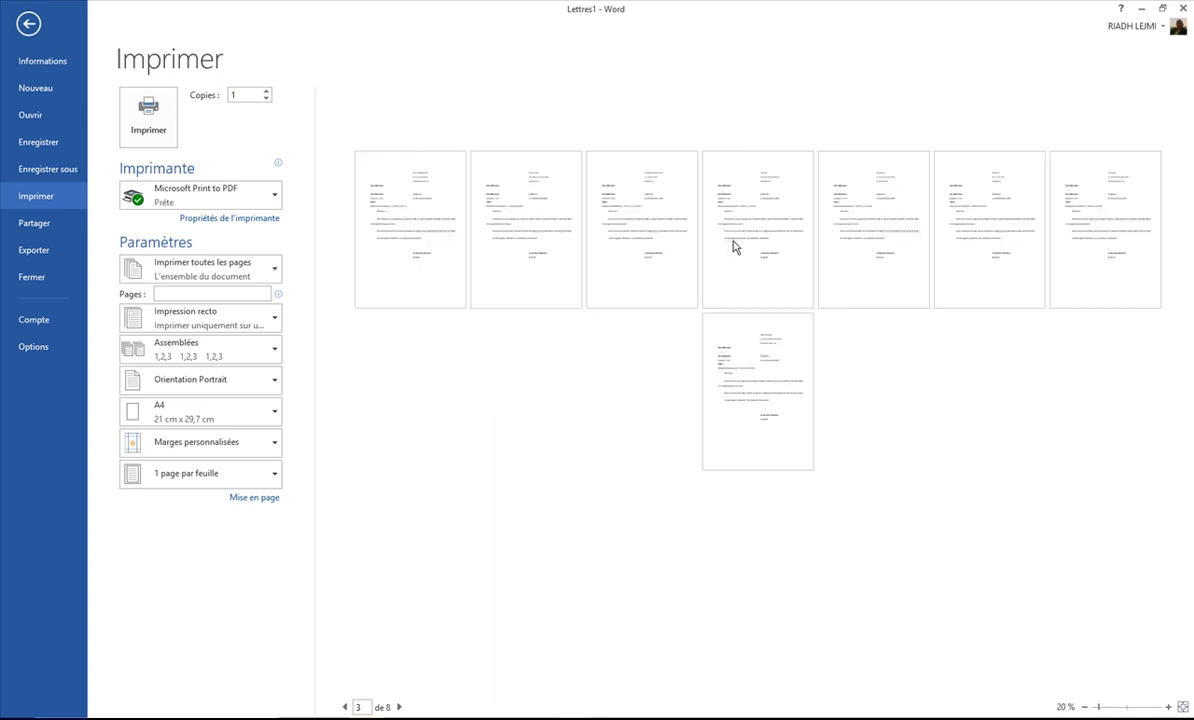
left_click(28, 25)
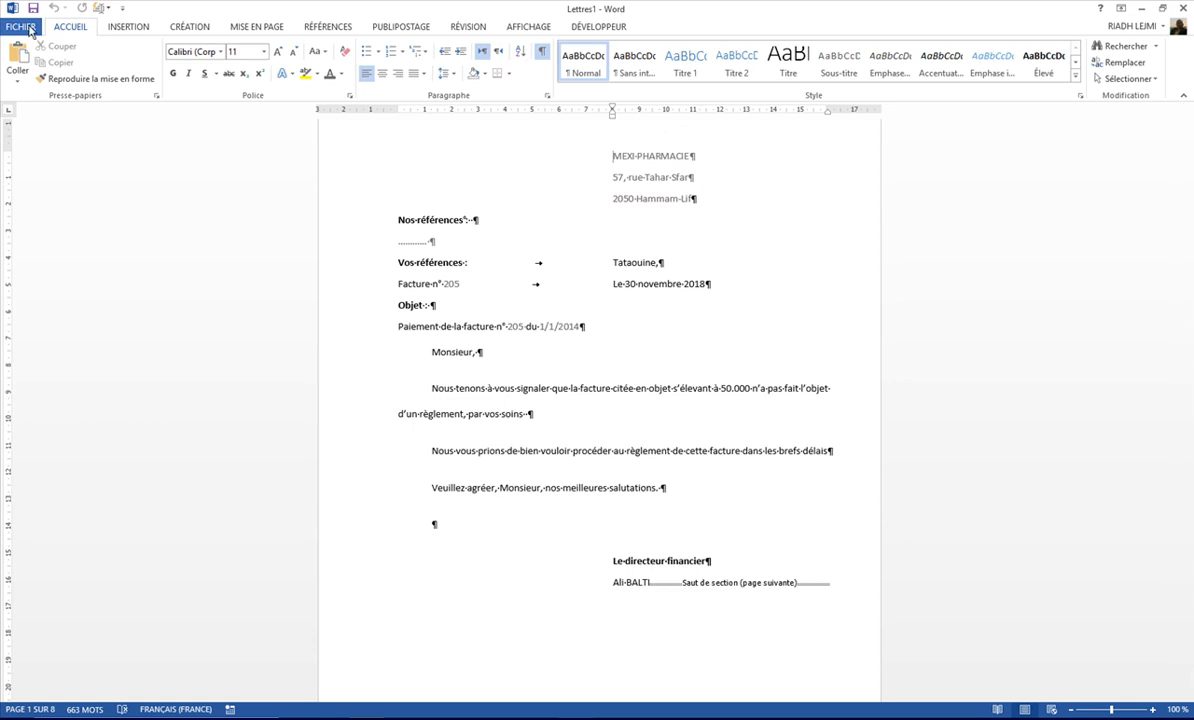
left_click(1184, 8)
left_click(596, 383)
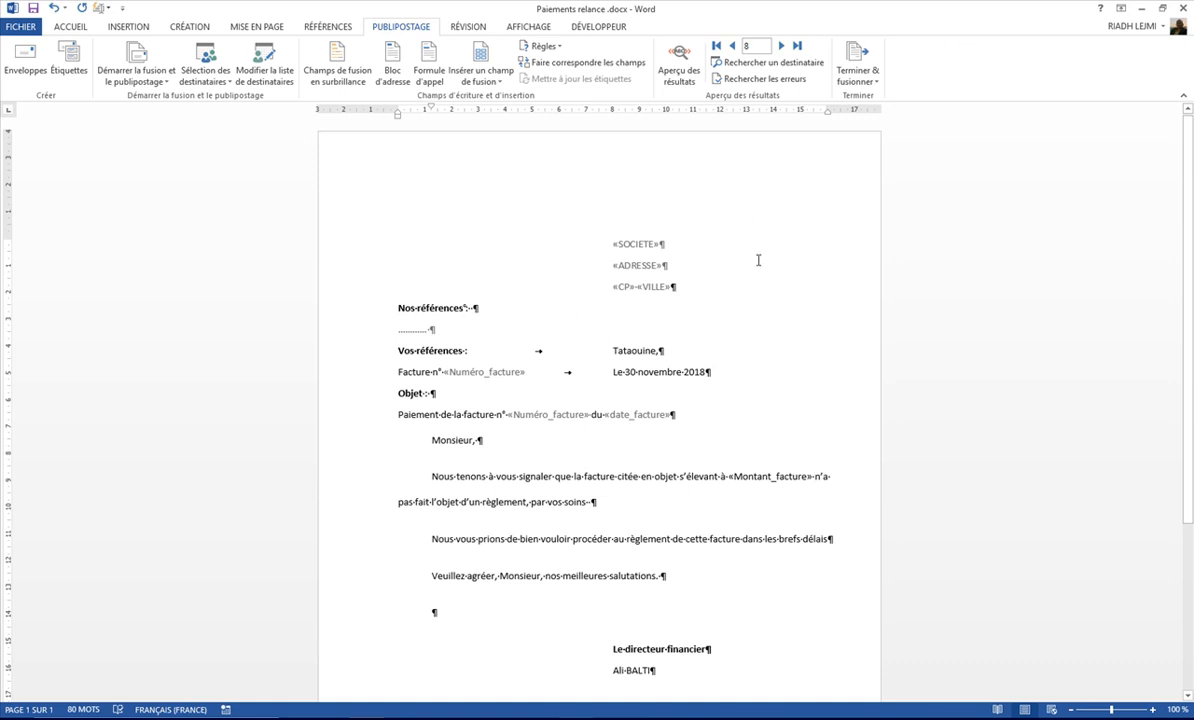
left_click(1021, 718)
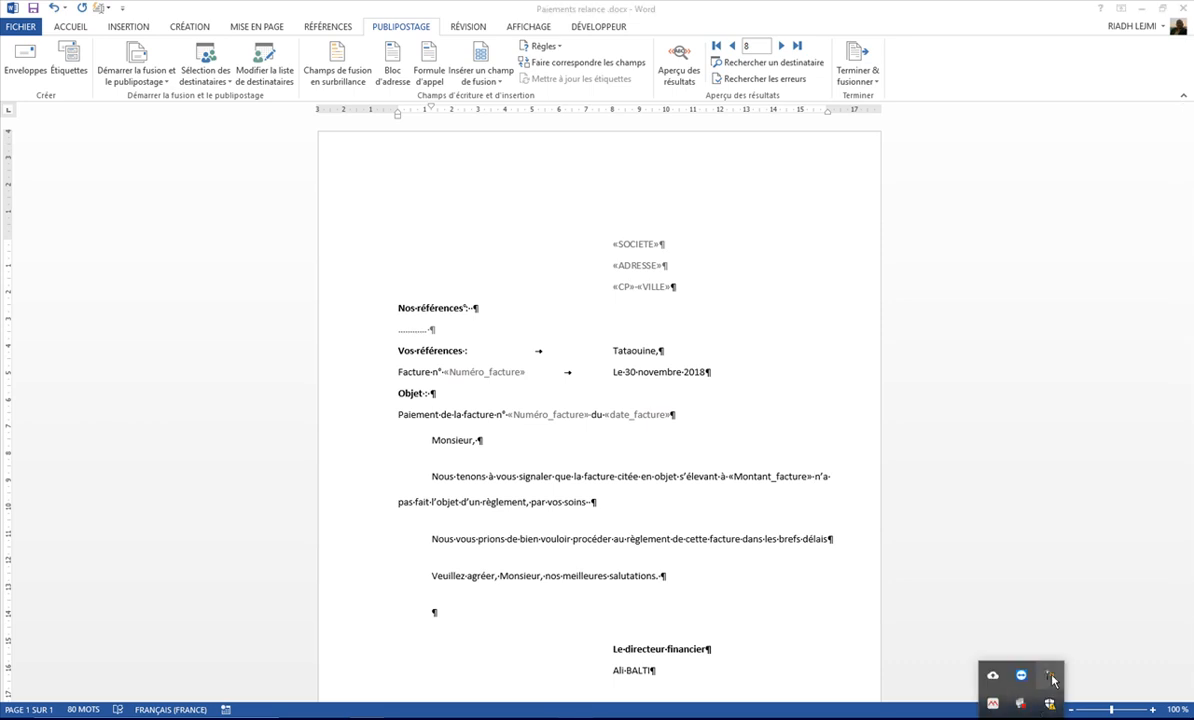